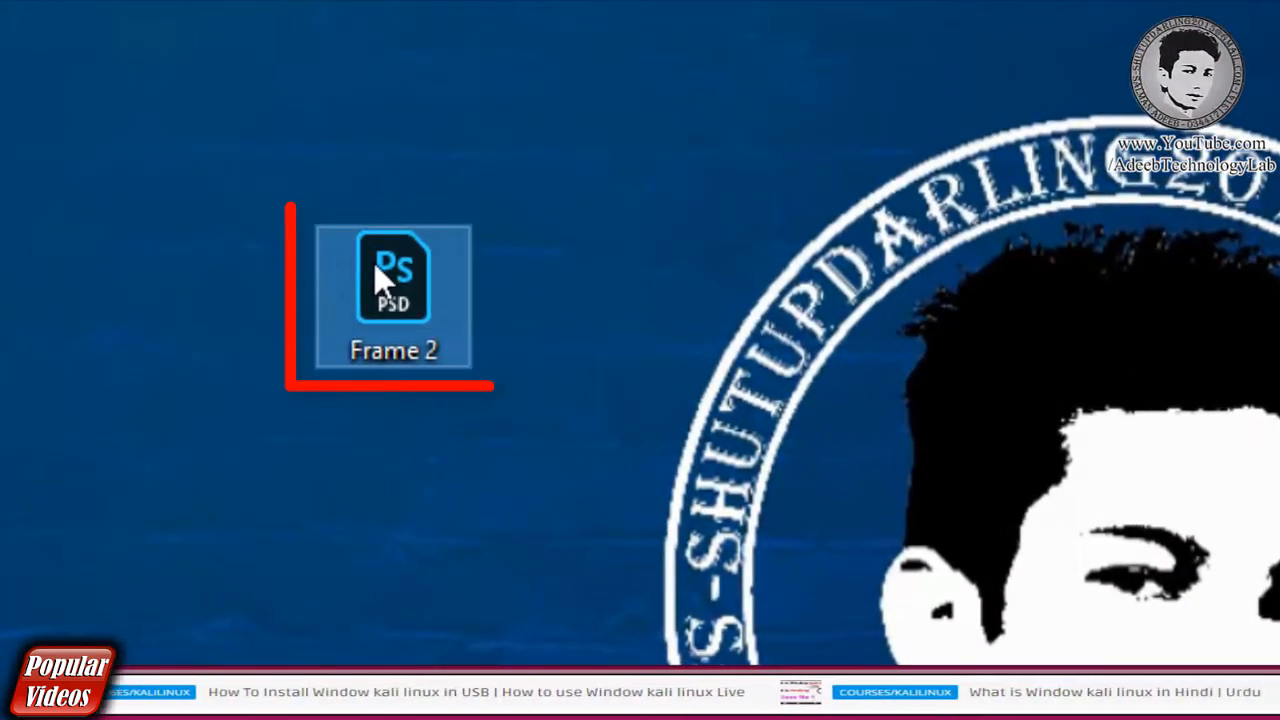
Open the Frame 2 PSD file from the desktop in Photoshop.
{"action": "right_click", "coordinate": [383, 280]}
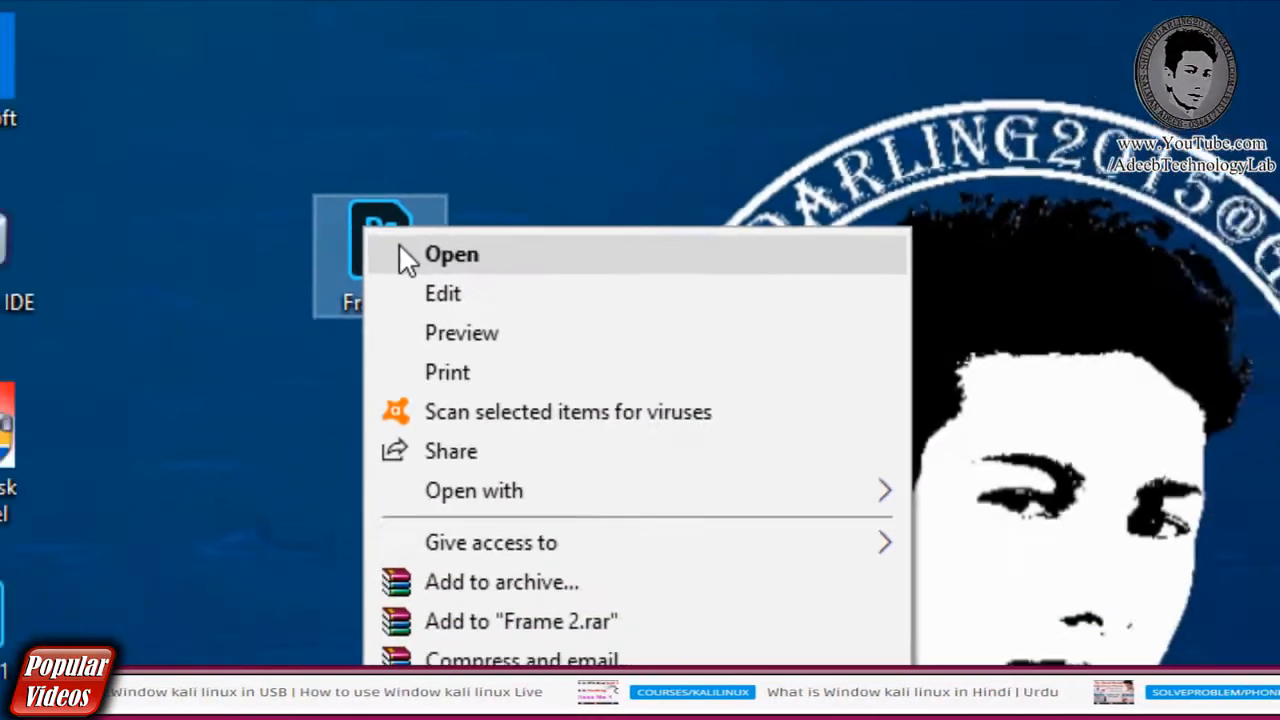
{"action": "left_click", "coordinate": [407, 258]}
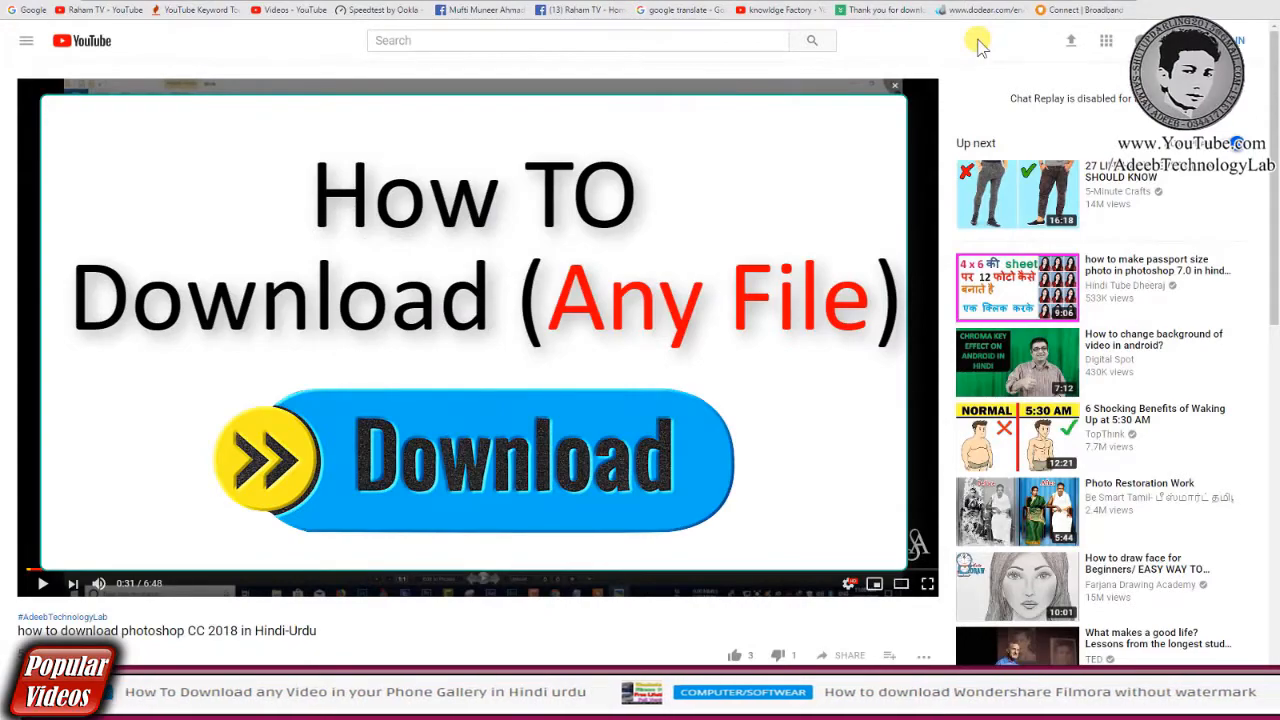
On the YouTube page "how to download photoshop CC 2018 in Hindi-Urdu", expand the video description and examine its download link.
{"action": "scroll", "coordinate": [980, 45], "scroll_direction": "down", "scroll_amount": 3}
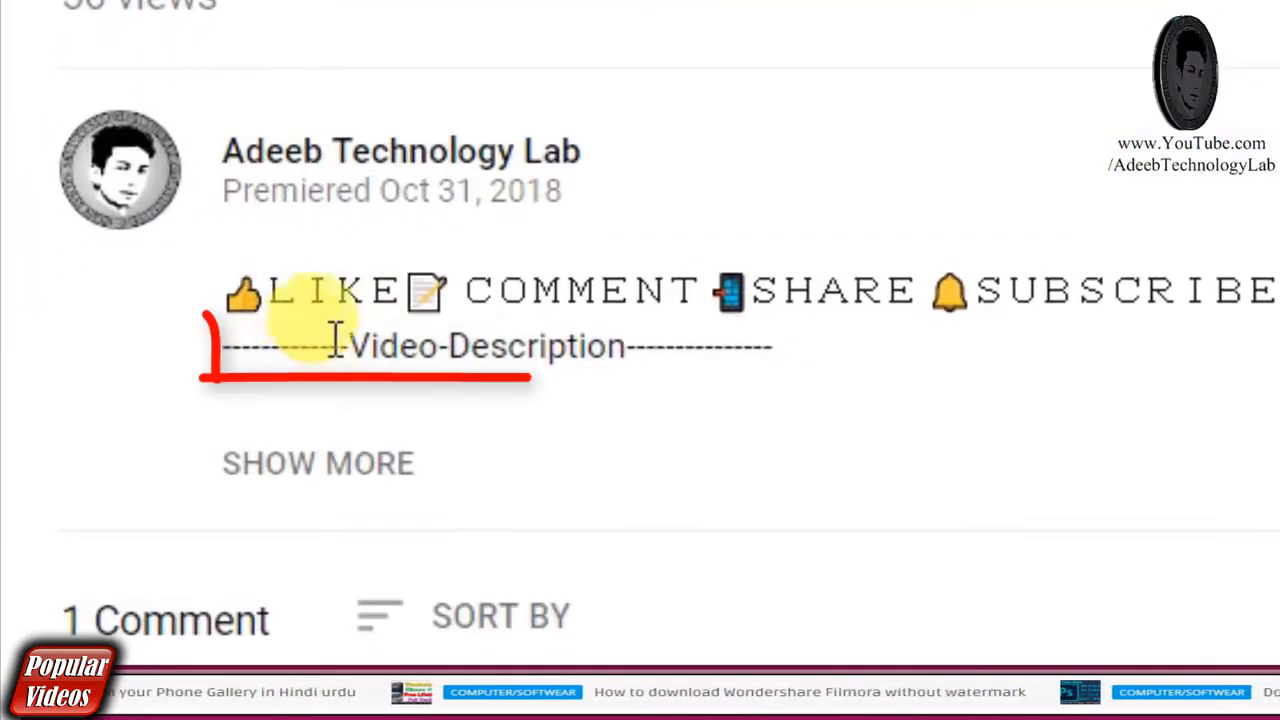
{"action": "left_click_drag", "start_coordinate": [348, 340], "coordinate": [622, 346]}
{"action": "left_click", "coordinate": [497, 355]}
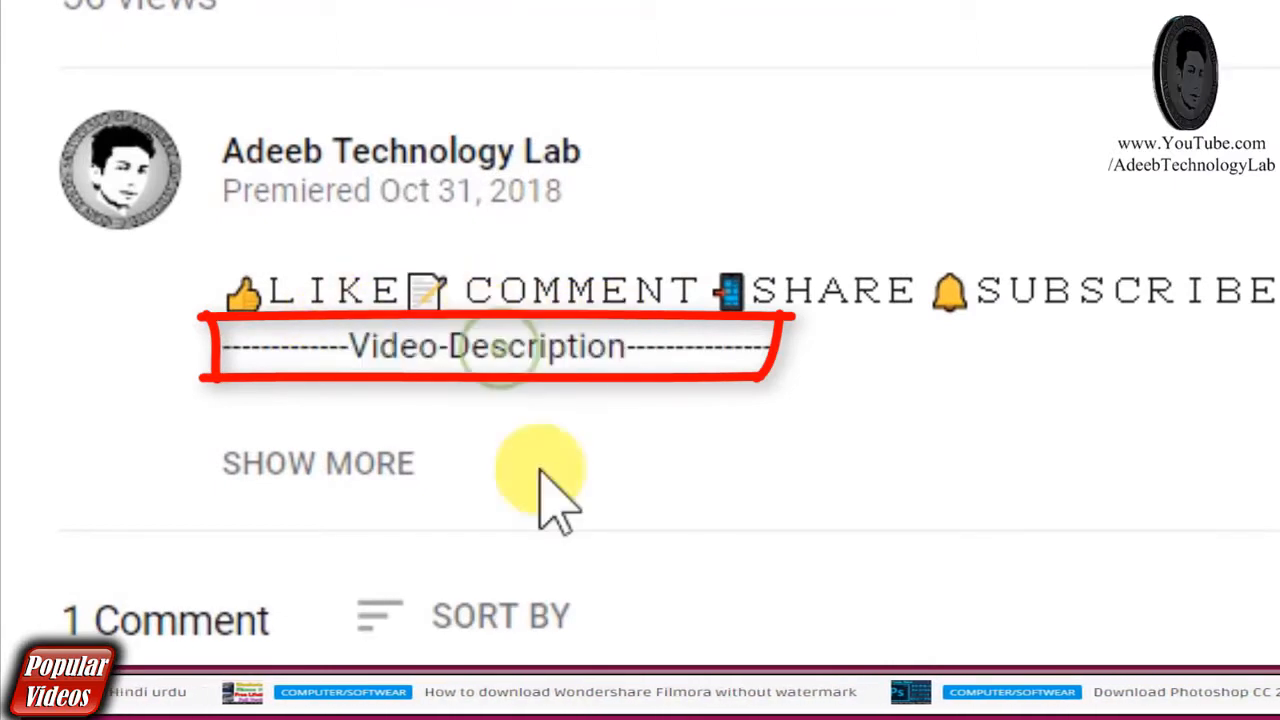
{"action": "left_click", "coordinate": [362, 462]}
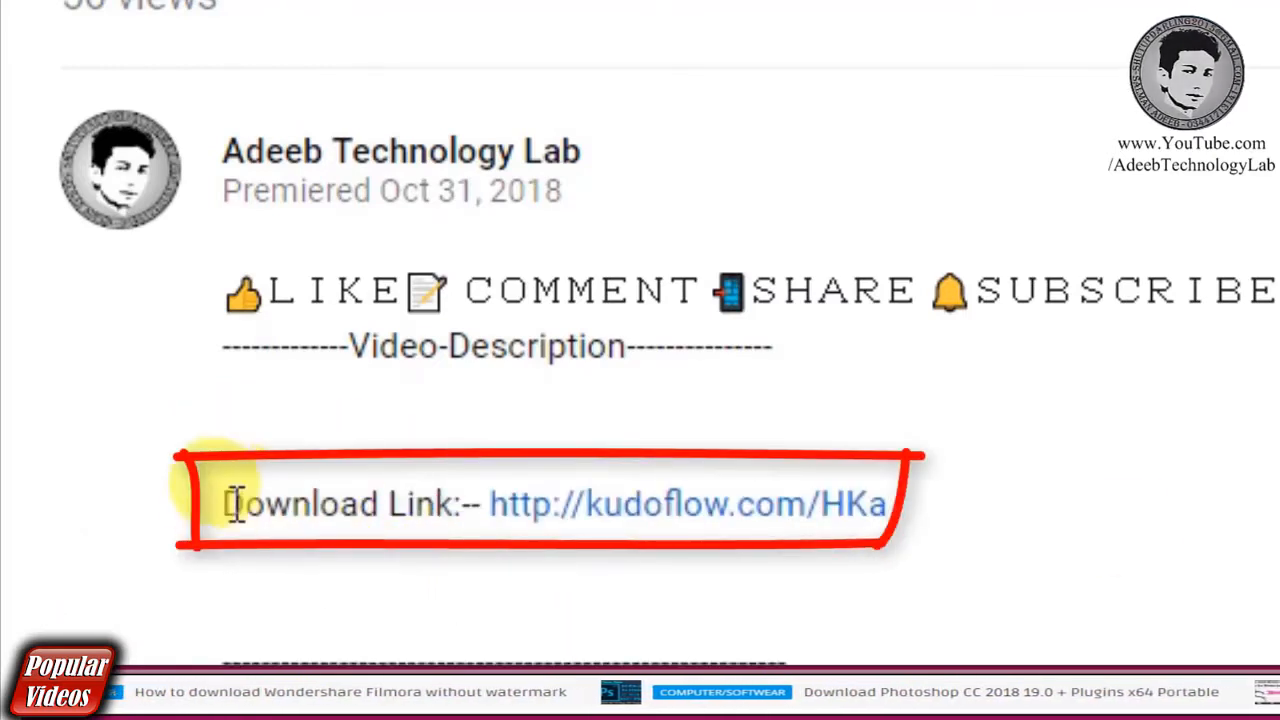
{"action": "left_click_drag", "start_coordinate": [219, 503], "coordinate": [486, 508]}
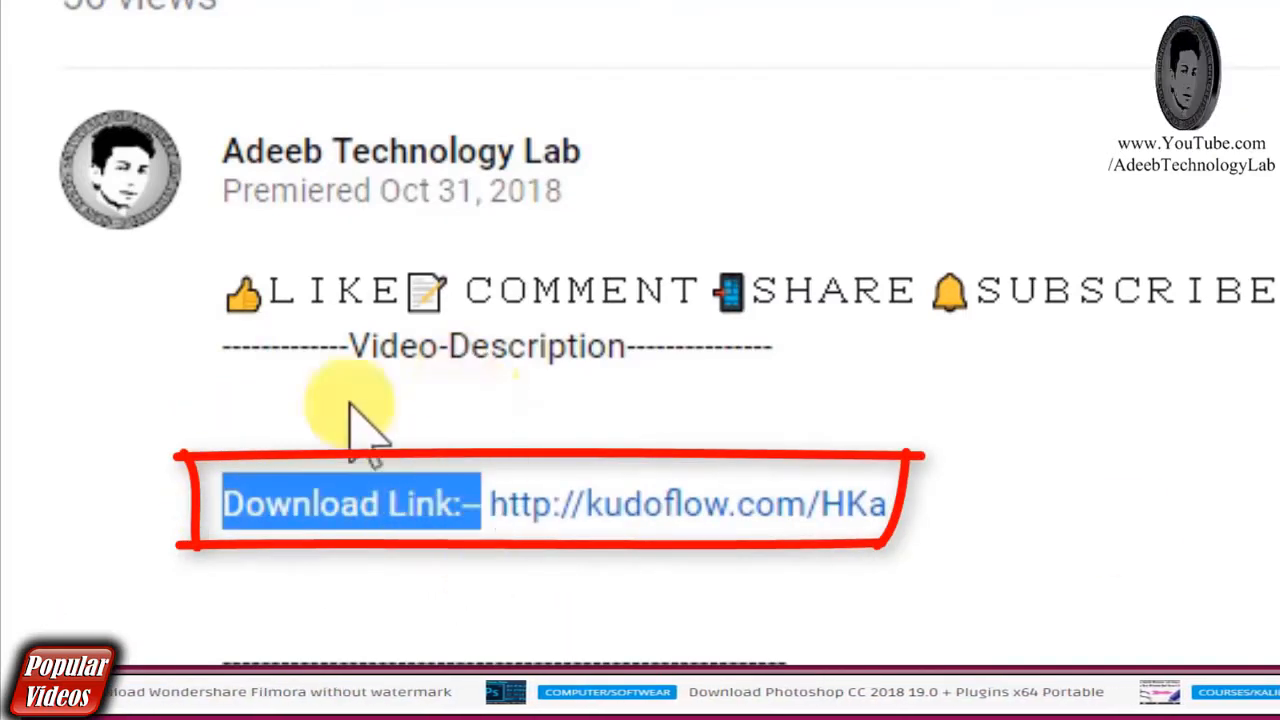
{"action": "left_click", "coordinate": [337, 491]}
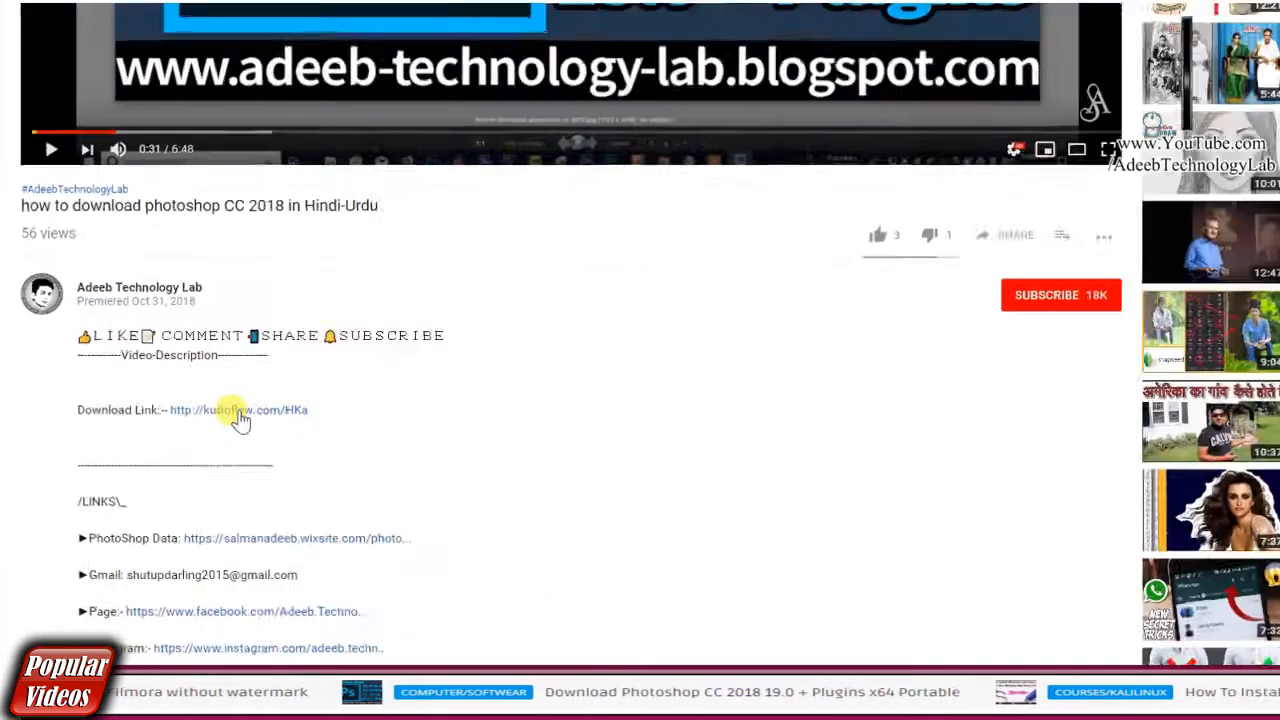
Follow the description's download link, skip the ad, and view the Photoshop CC 2018 download page.
{"action": "left_click", "coordinate": [240, 420]}
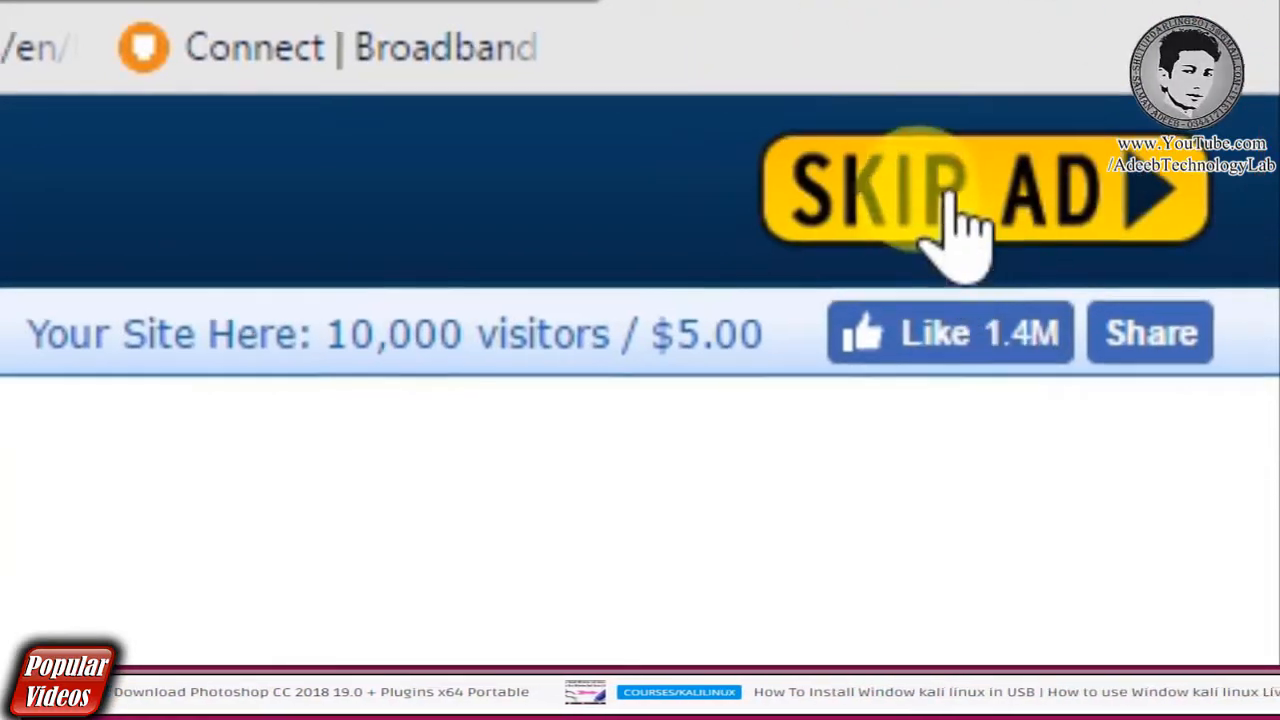
{"action": "left_click", "coordinate": [951, 232]}
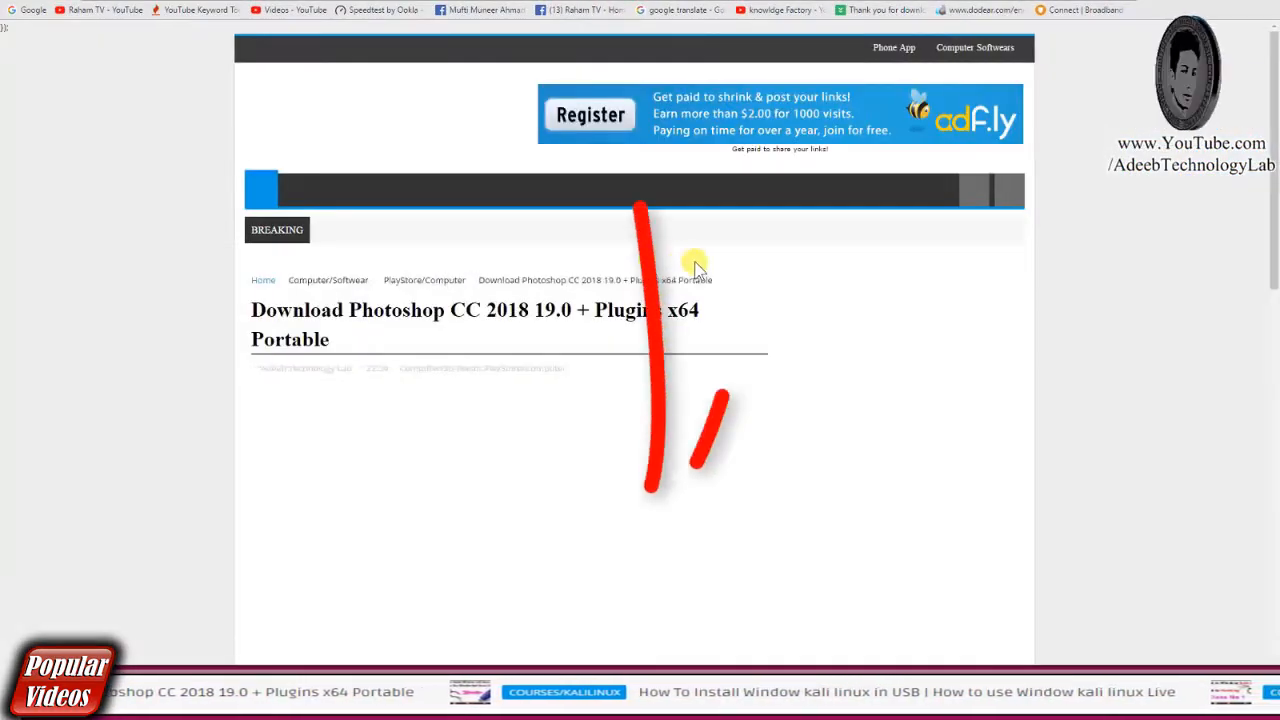
{"action": "scroll", "coordinate": [700, 388], "scroll_direction": "down", "scroll_amount": 8}
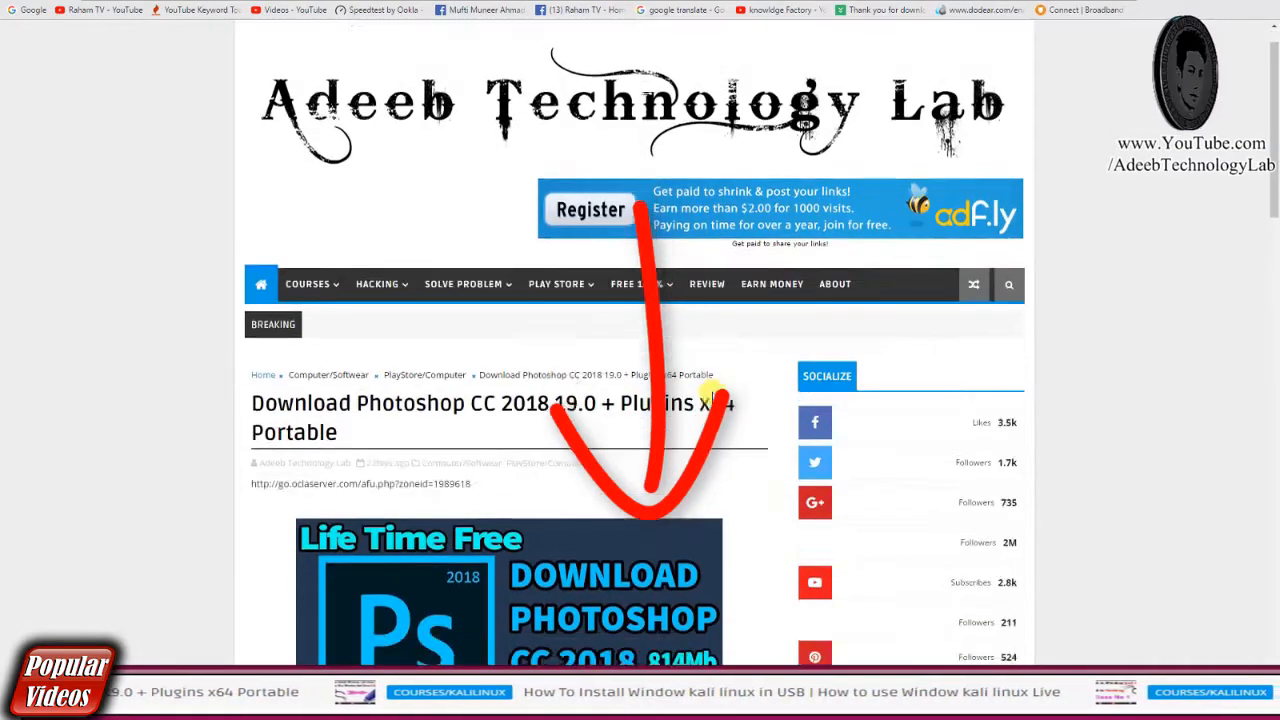
{"action": "scroll", "coordinate": [745, 370], "scroll_direction": "down", "scroll_amount": 1}
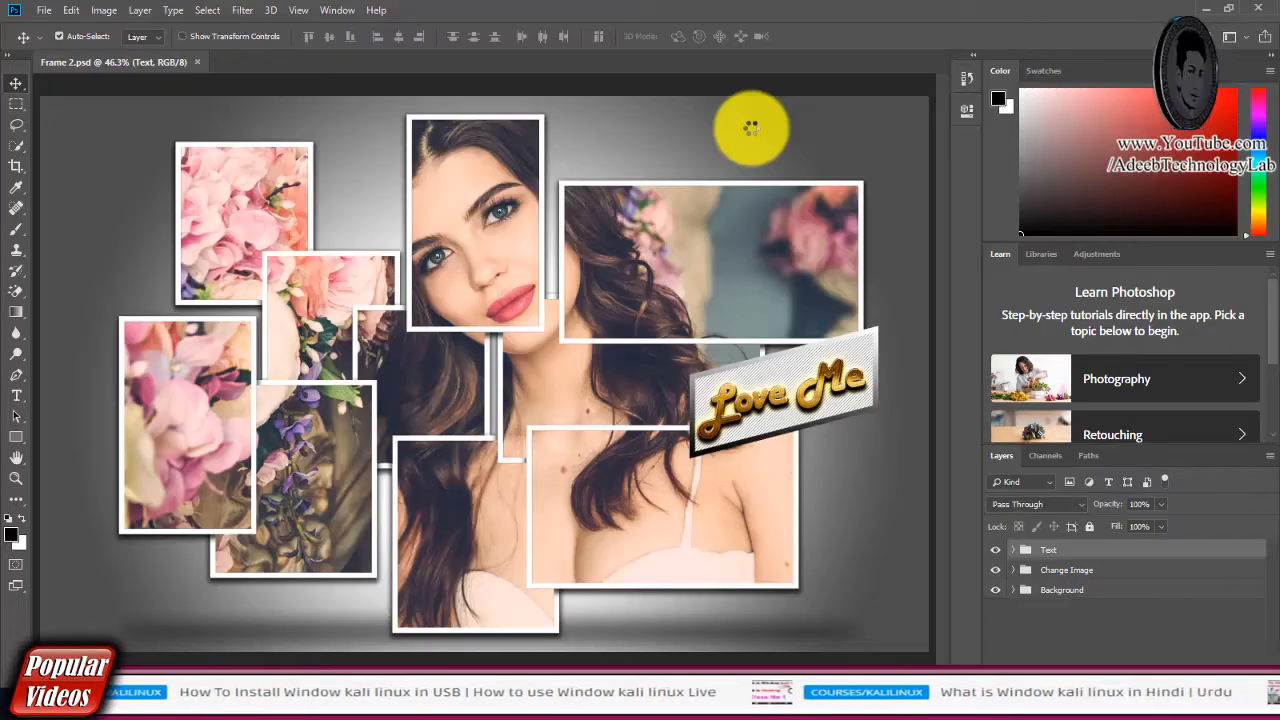
In Frame 2.psd in Photoshop, open the contents of the Replace Image smart object in the Change Image group.
{"action": "left_click", "coordinate": [615, 265]}
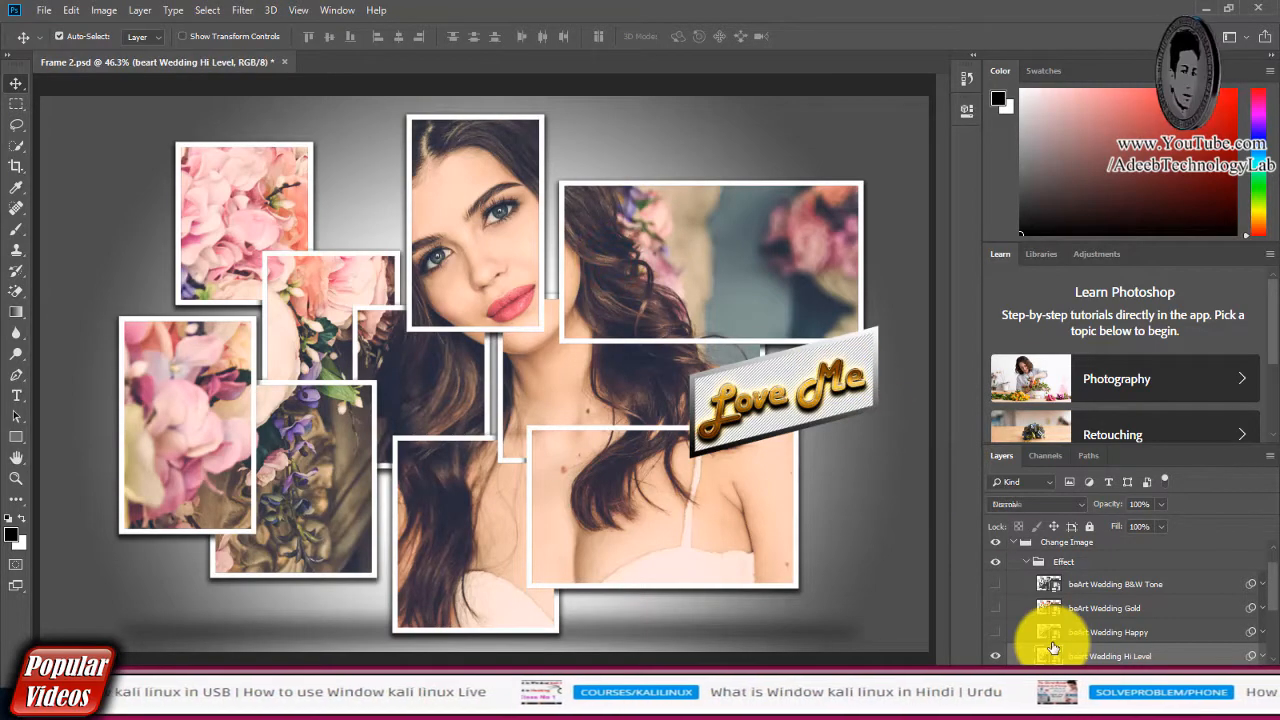
{"action": "scroll", "coordinate": [1047, 605], "scroll_direction": "down", "scroll_amount": 5}
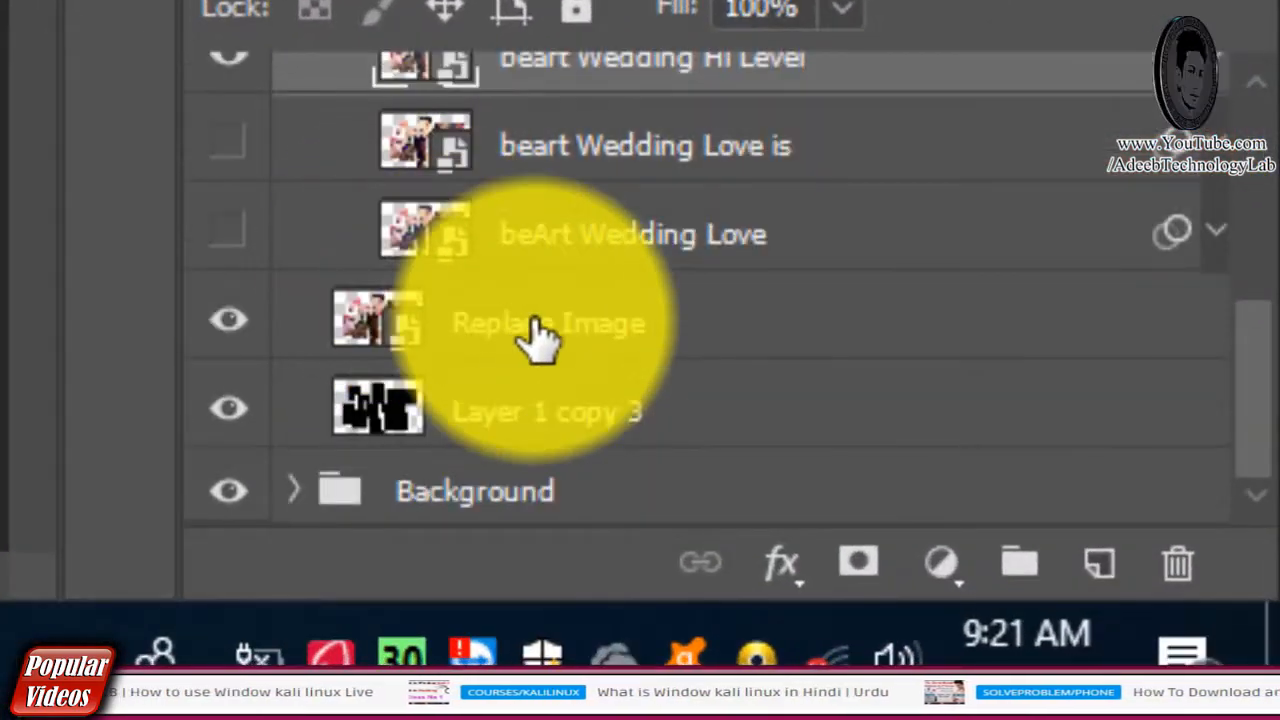
{"action": "left_click", "coordinate": [530, 318]}
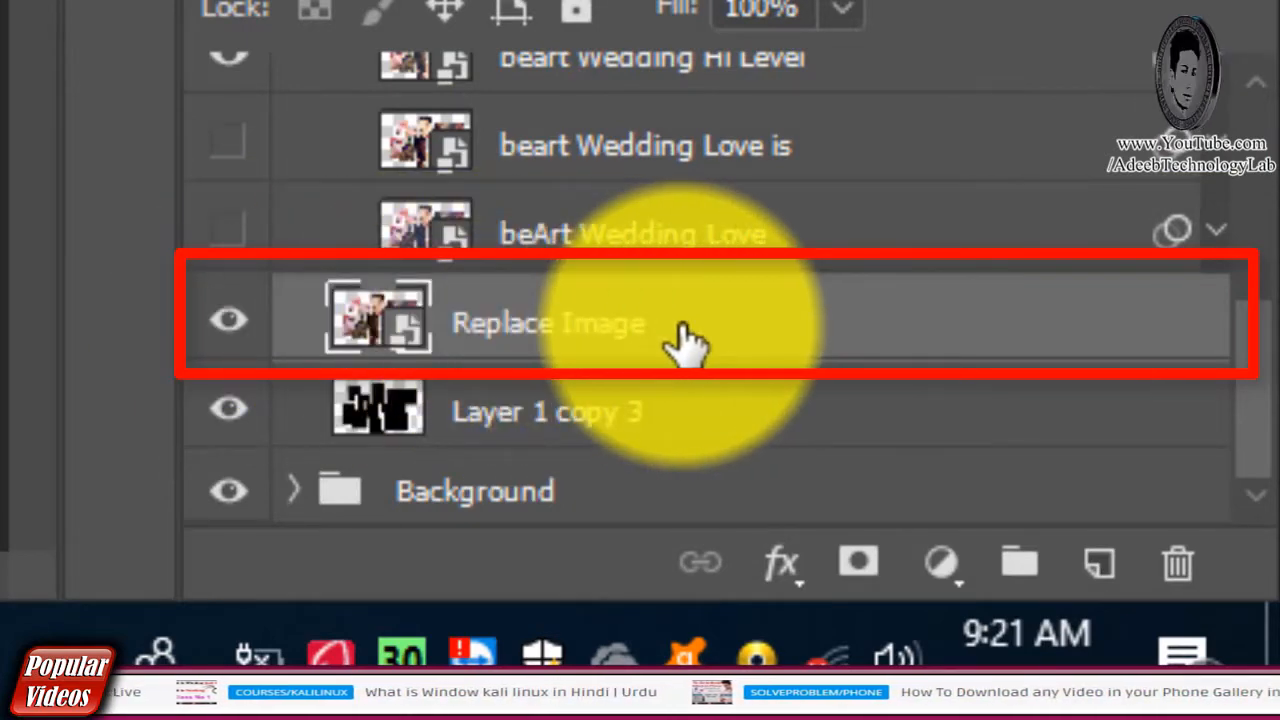
{"action": "double_click", "coordinate": [389, 328]}
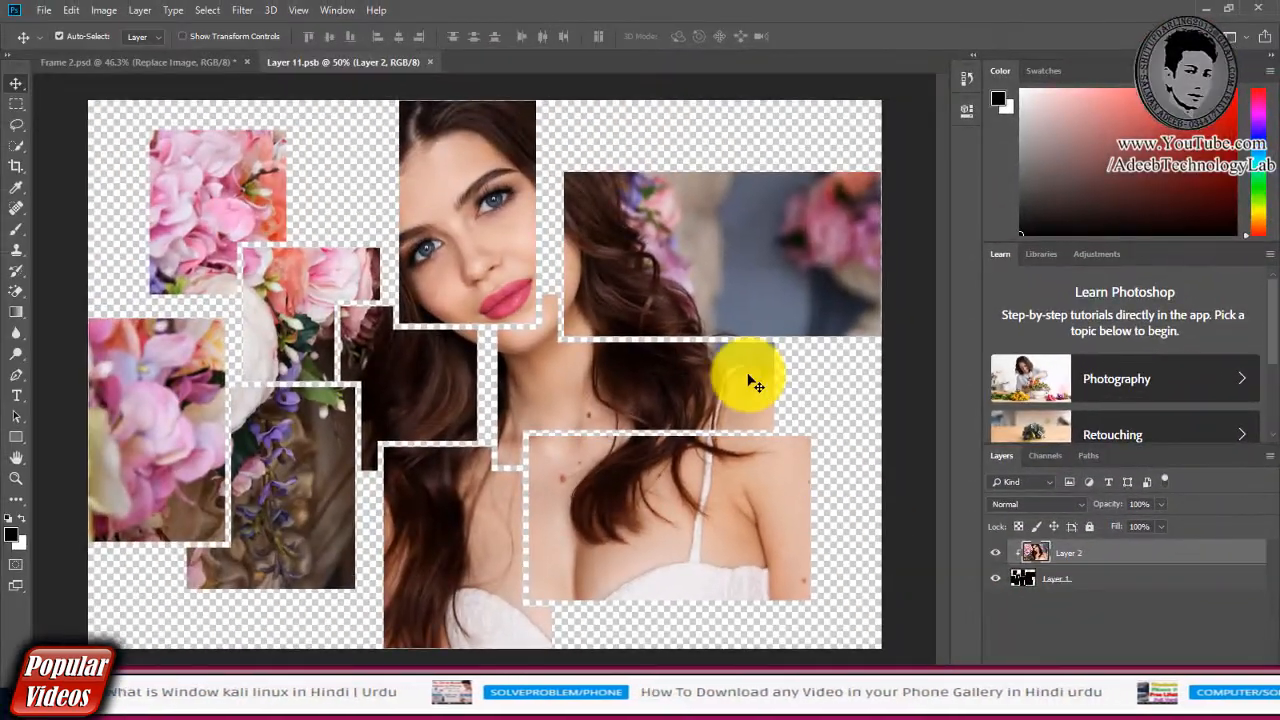
Check Layer 2 by toggling its visibility and delete this clipped photo layer from the smart object.
{"action": "left_click", "coordinate": [504, 283]}
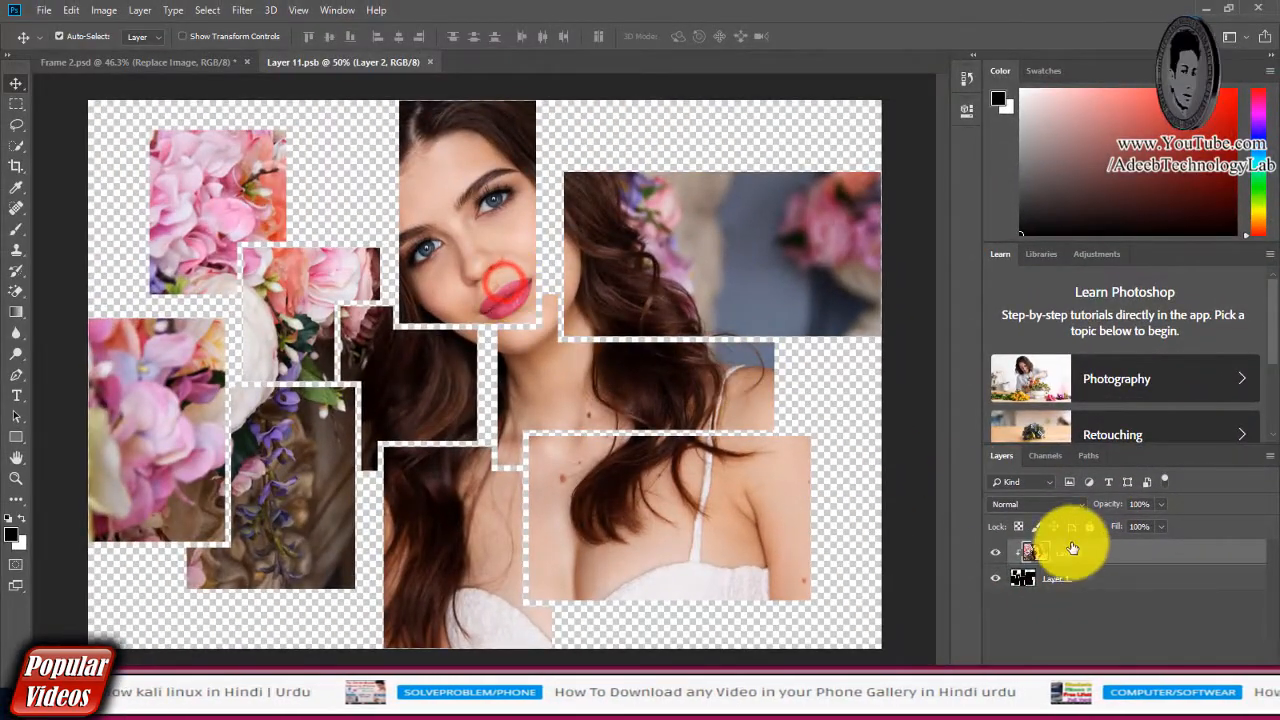
{"action": "left_click", "coordinate": [997, 558]}
{"action": "left_click", "coordinate": [994, 555]}
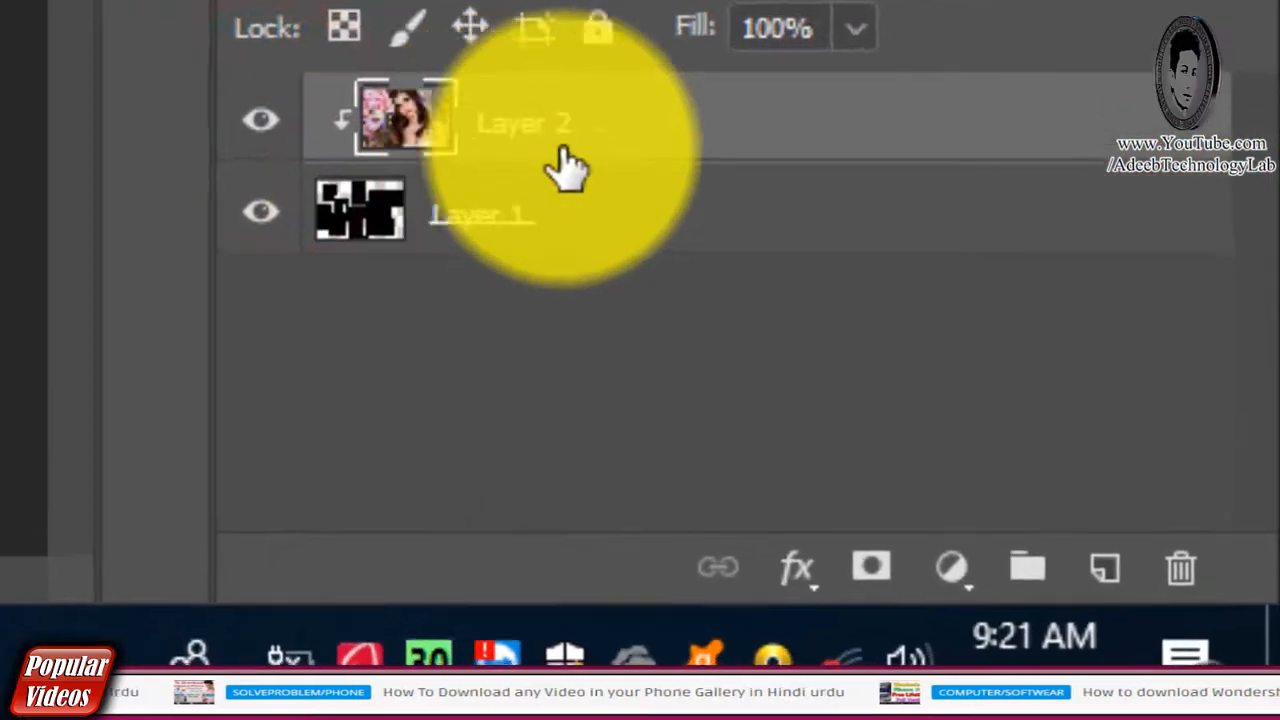
{"action": "left_click_drag", "start_coordinate": [701, 118], "coordinate": [1171, 560]}
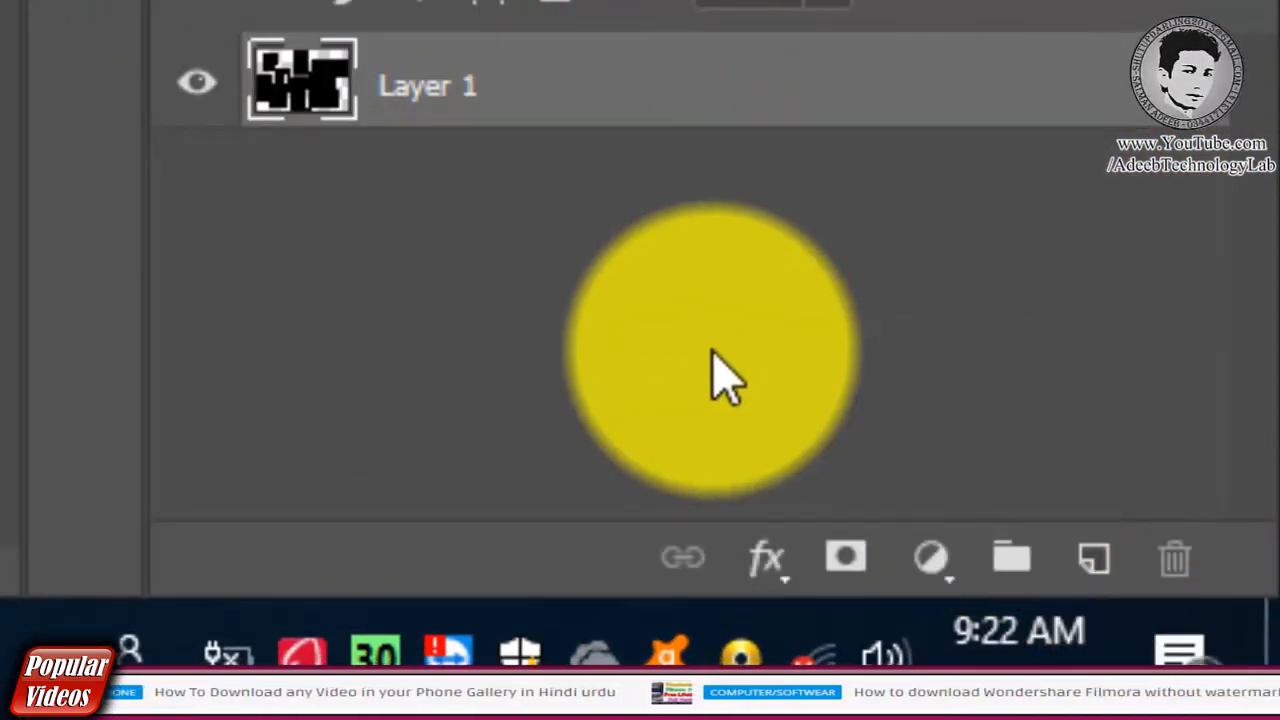
In File Explorer, browse drive E: to the DSLR photo folder and open its New folder22 subfolder.
{"action": "left_click", "coordinate": [566, 275]}
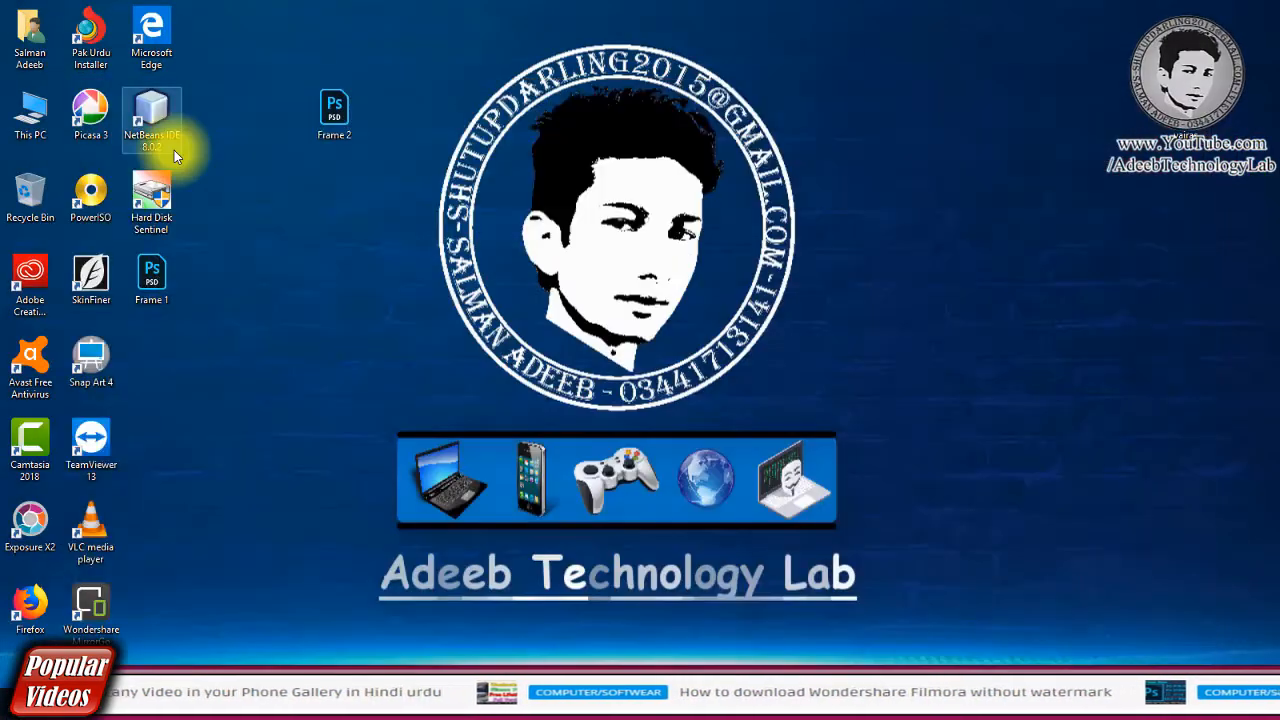
{"action": "left_click", "coordinate": [33, 120]}
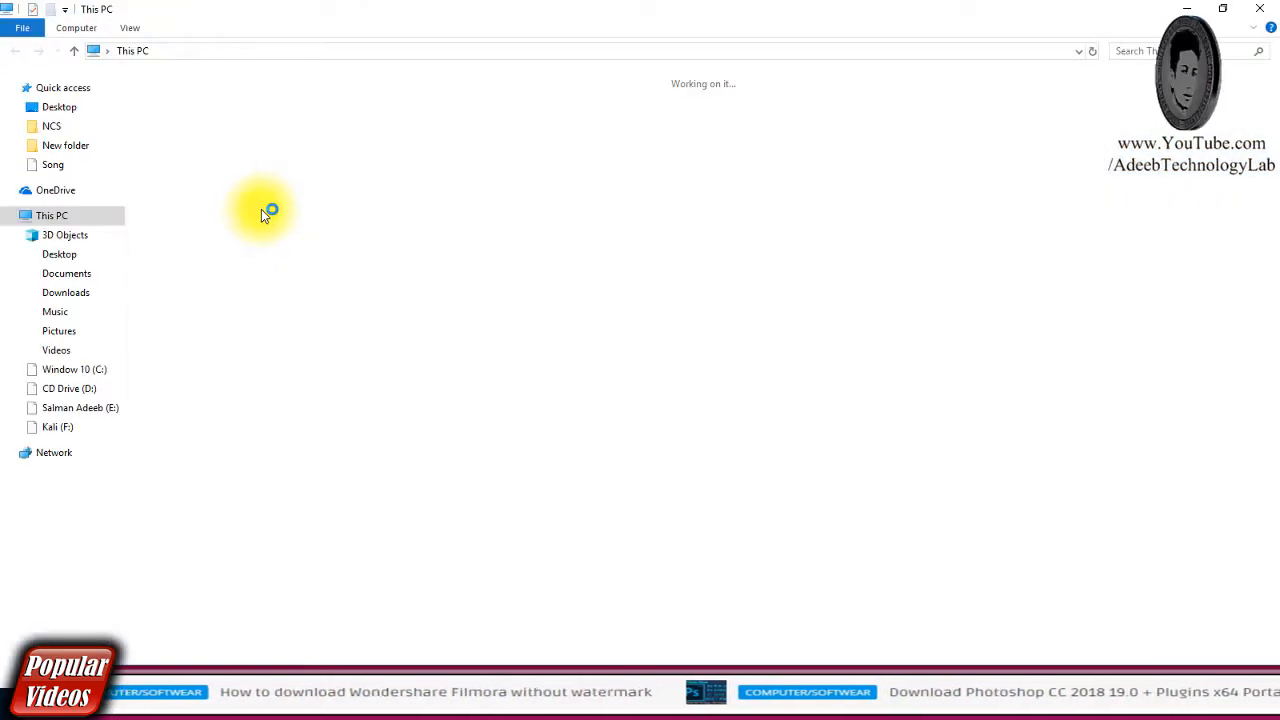
{"action": "left_click", "coordinate": [592, 234]}
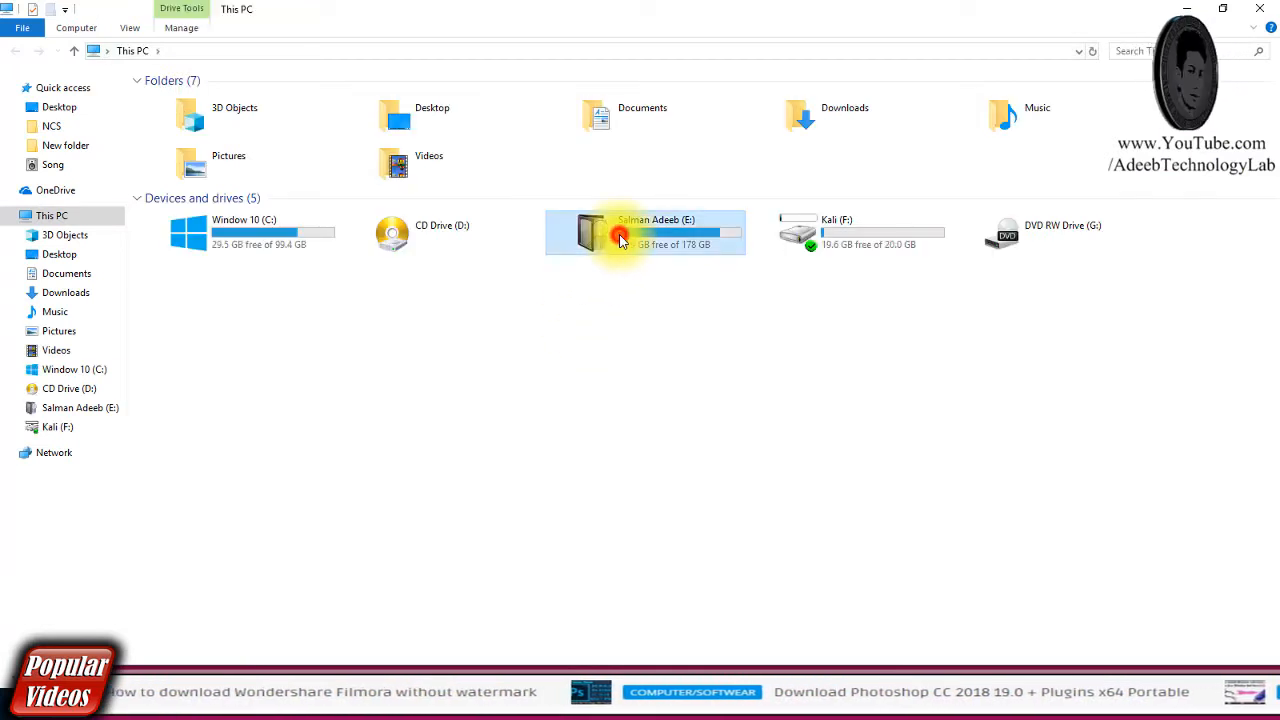
{"action": "double_click", "coordinate": [620, 240]}
{"action": "double_click", "coordinate": [346, 271]}
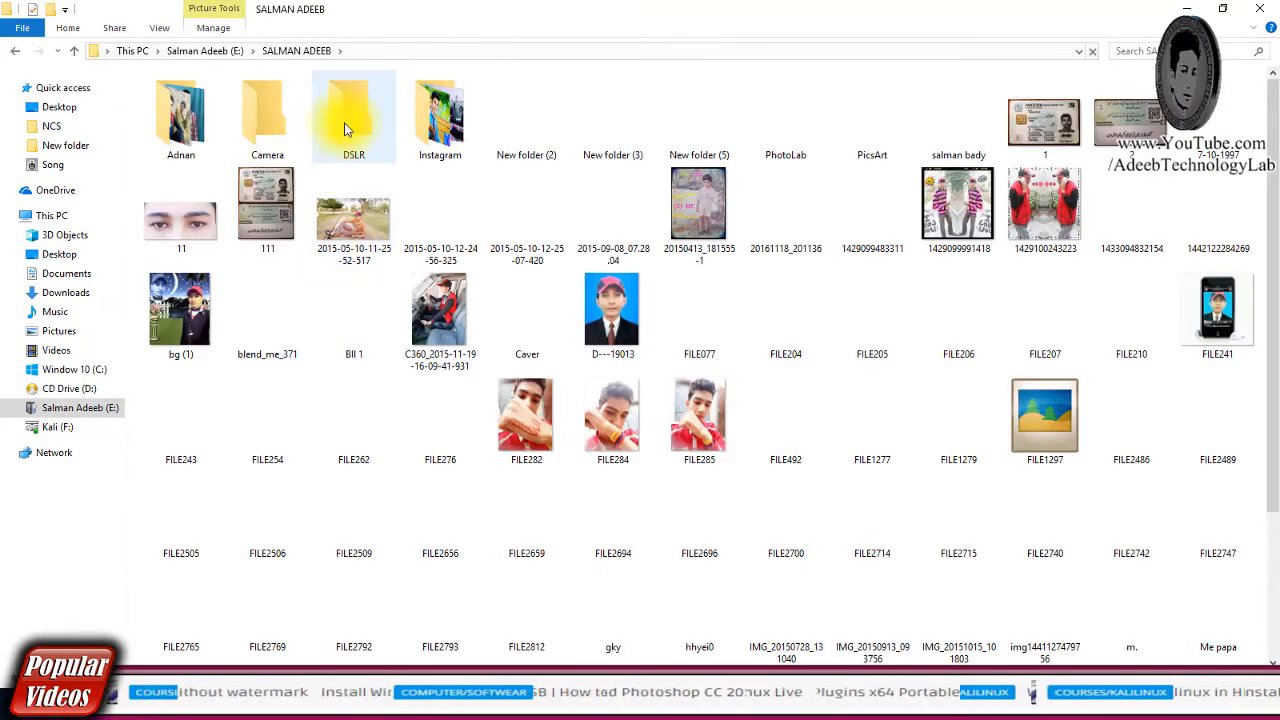
{"action": "left_click", "coordinate": [355, 117]}
{"action": "double_click", "coordinate": [355, 117]}
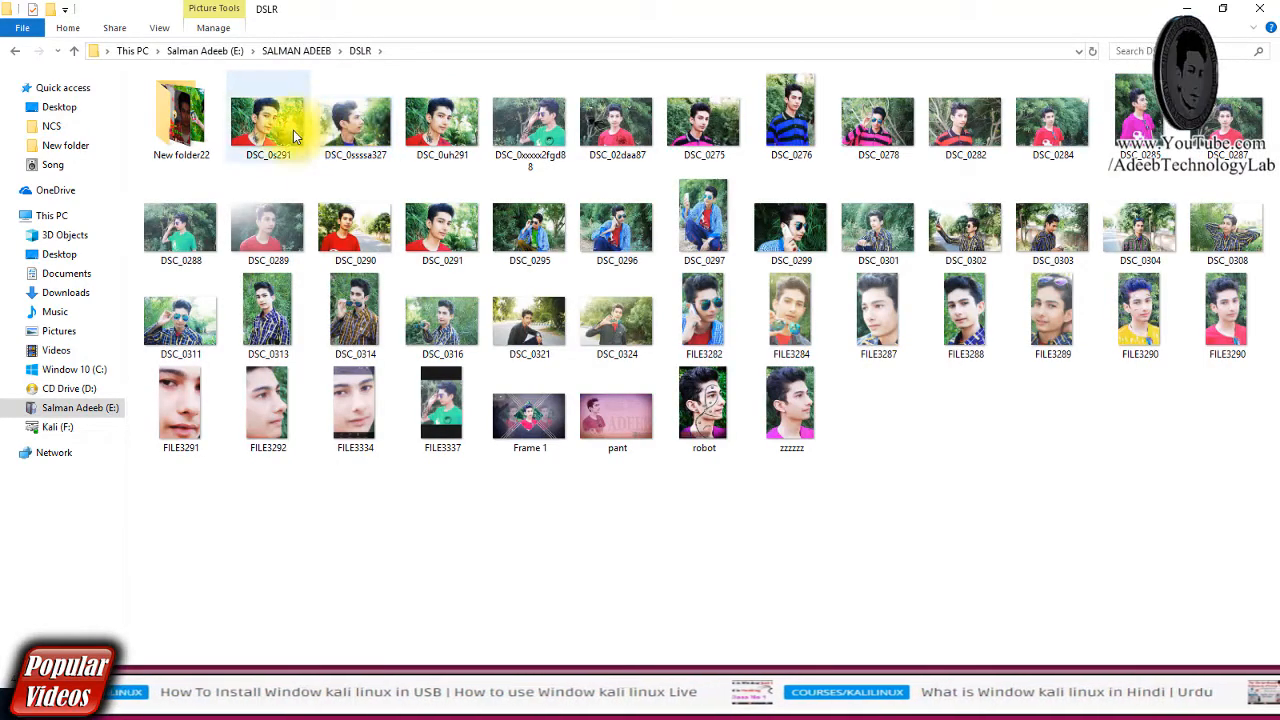
{"action": "double_click", "coordinate": [183, 128]}
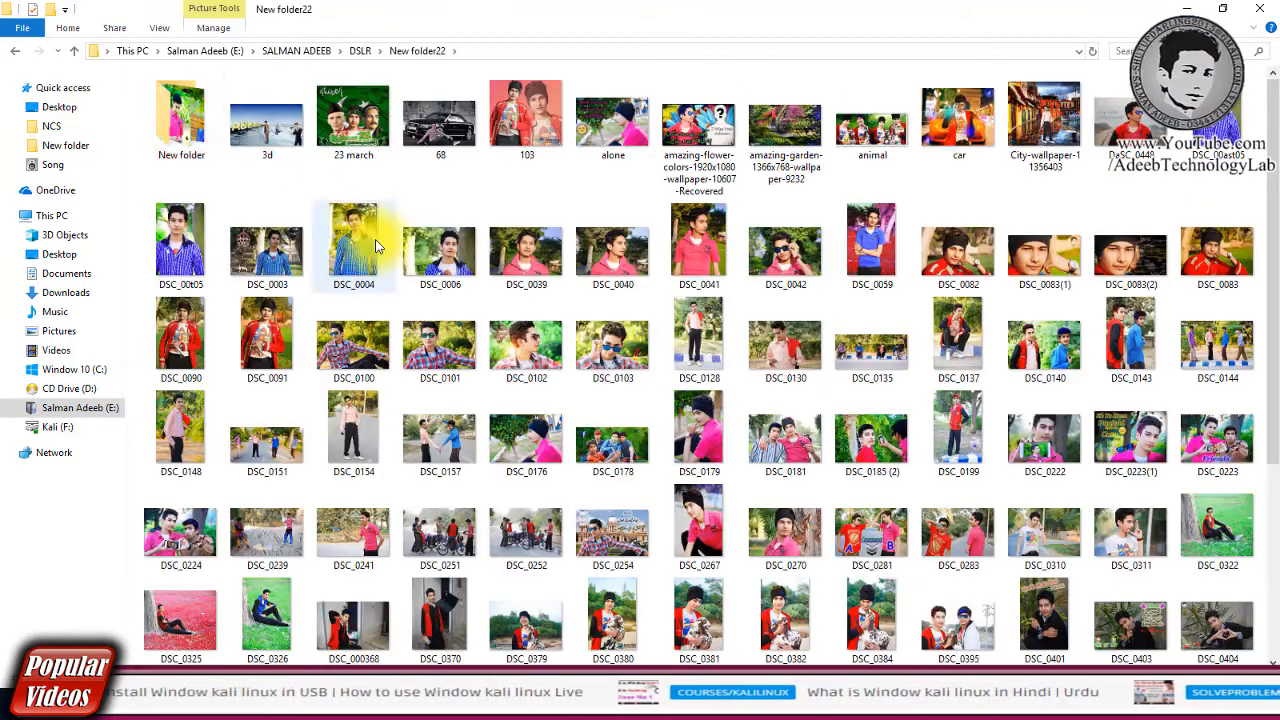
Place the DSC_0103 photo into Layer 11.psb and stretch its height to 52.93% so it fills the canvas vertically.
{"action": "left_click_drag", "start_coordinate": [628, 345], "coordinate": [462, 495]}
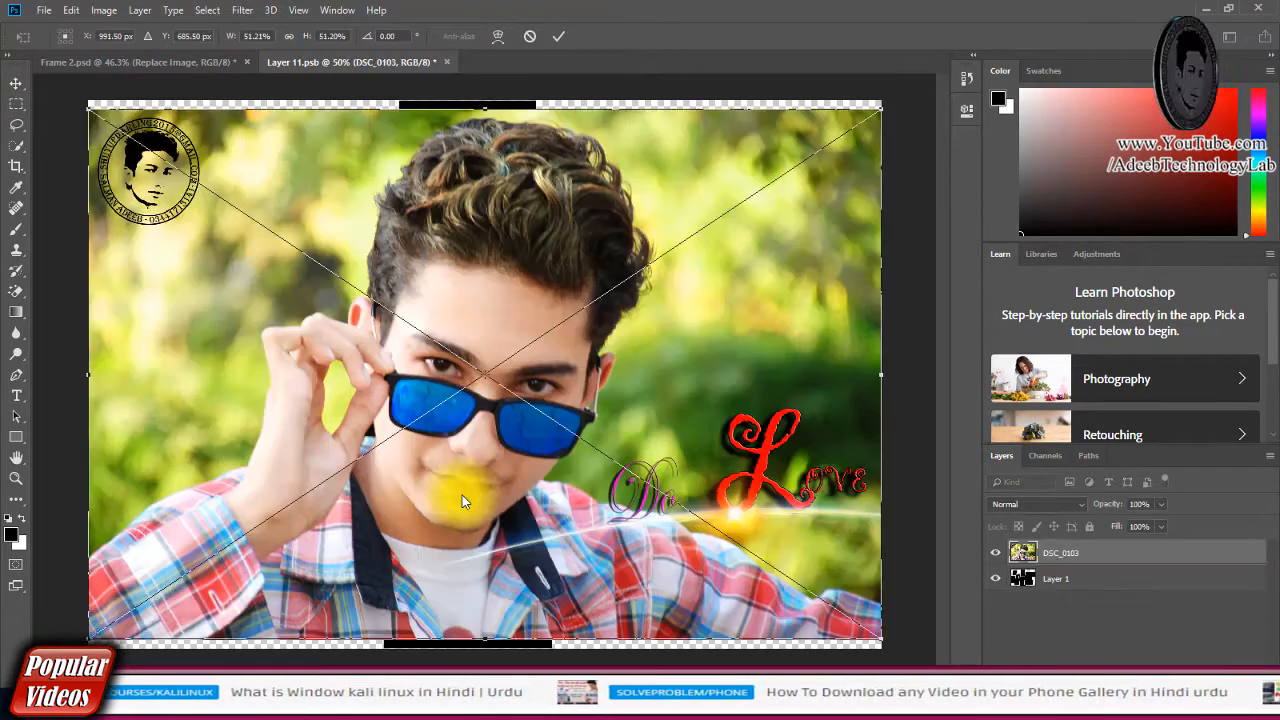
{"action": "left_click_drag", "start_coordinate": [486, 113], "coordinate": [486, 102]}
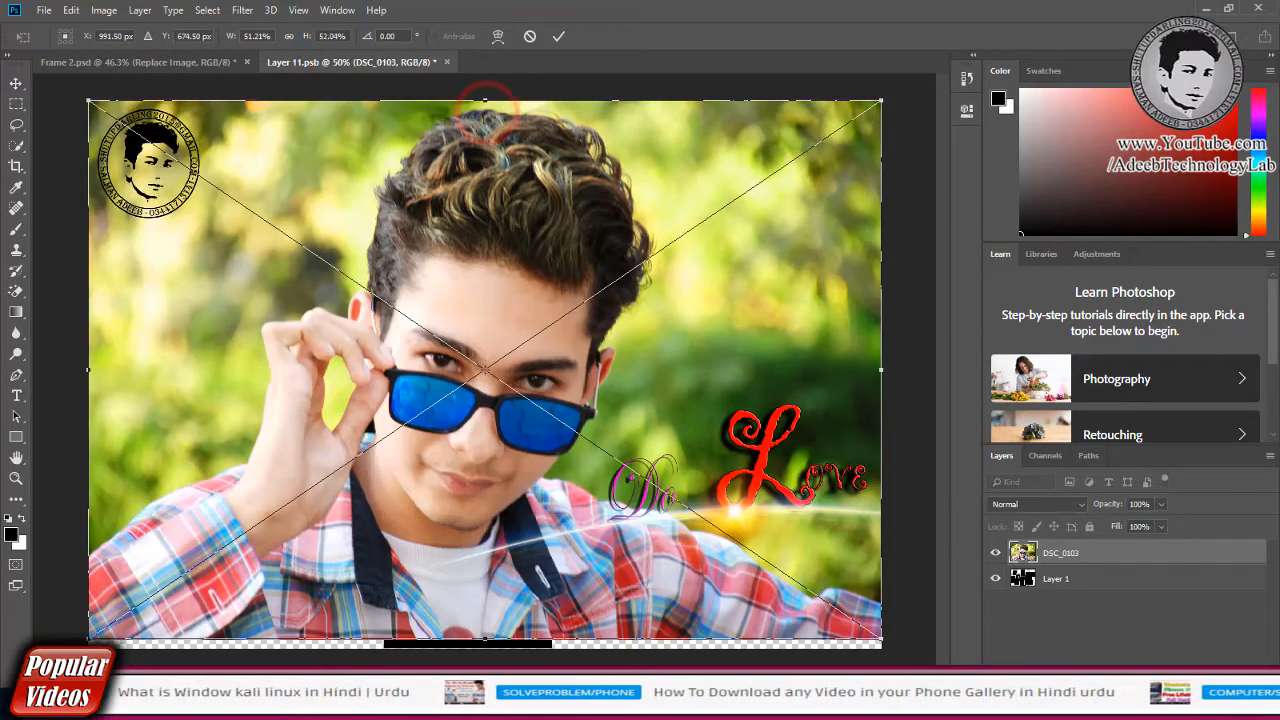
{"action": "left_click_drag", "start_coordinate": [484, 638], "coordinate": [484, 647]}
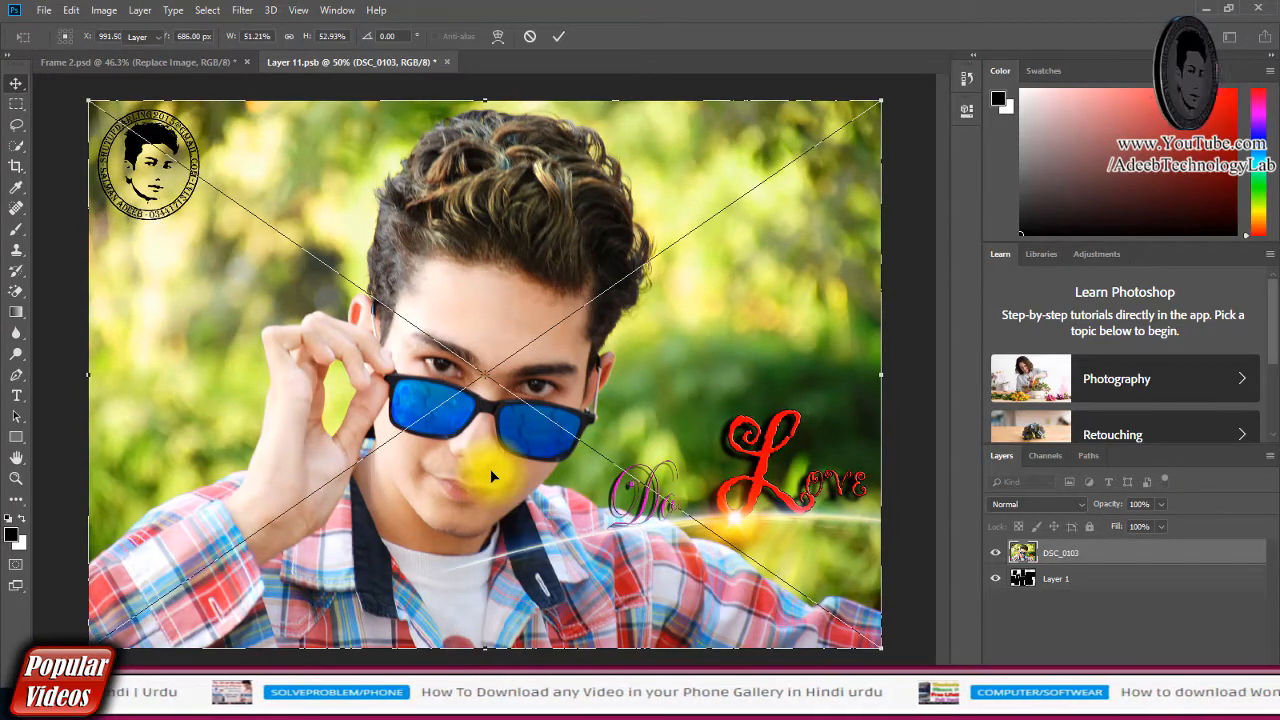
{"action": "key", "text": "Return"}
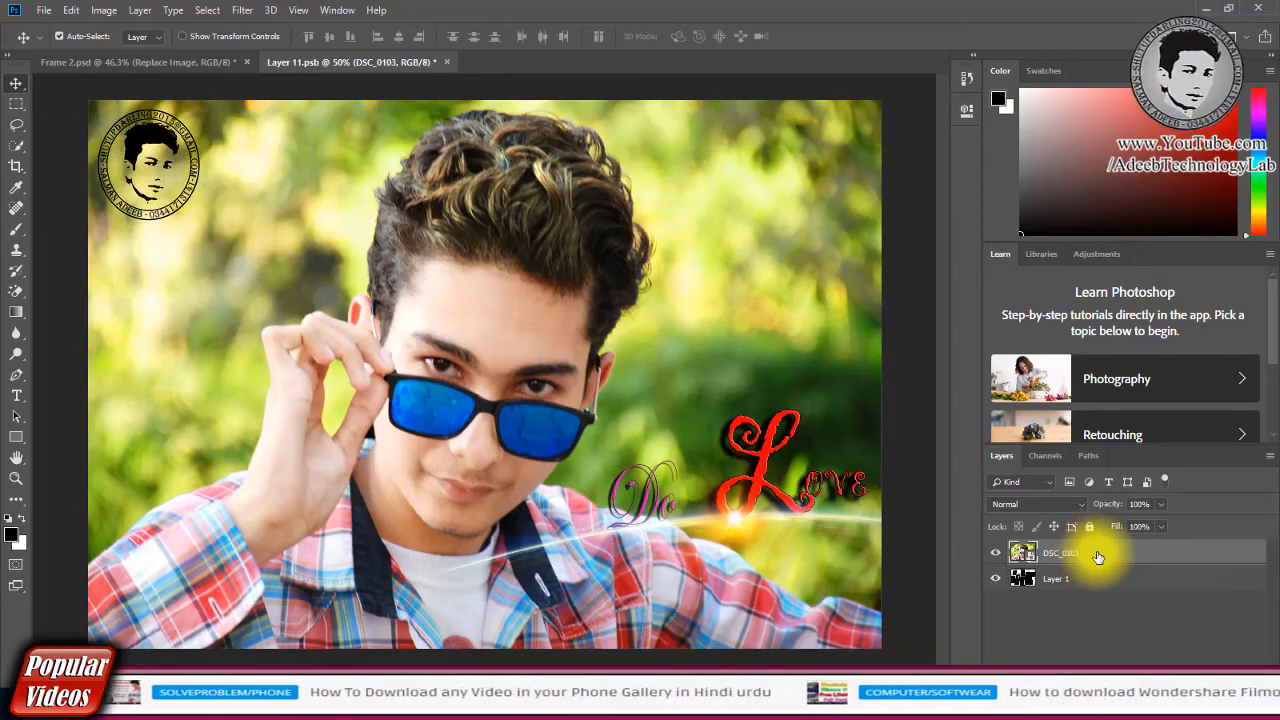
Toggle the DSC_0103 layer's visibility to compare it with the frame shapes, and clip it to Layer 1 with a clipping mask.
{"action": "left_click", "coordinate": [995, 553]}
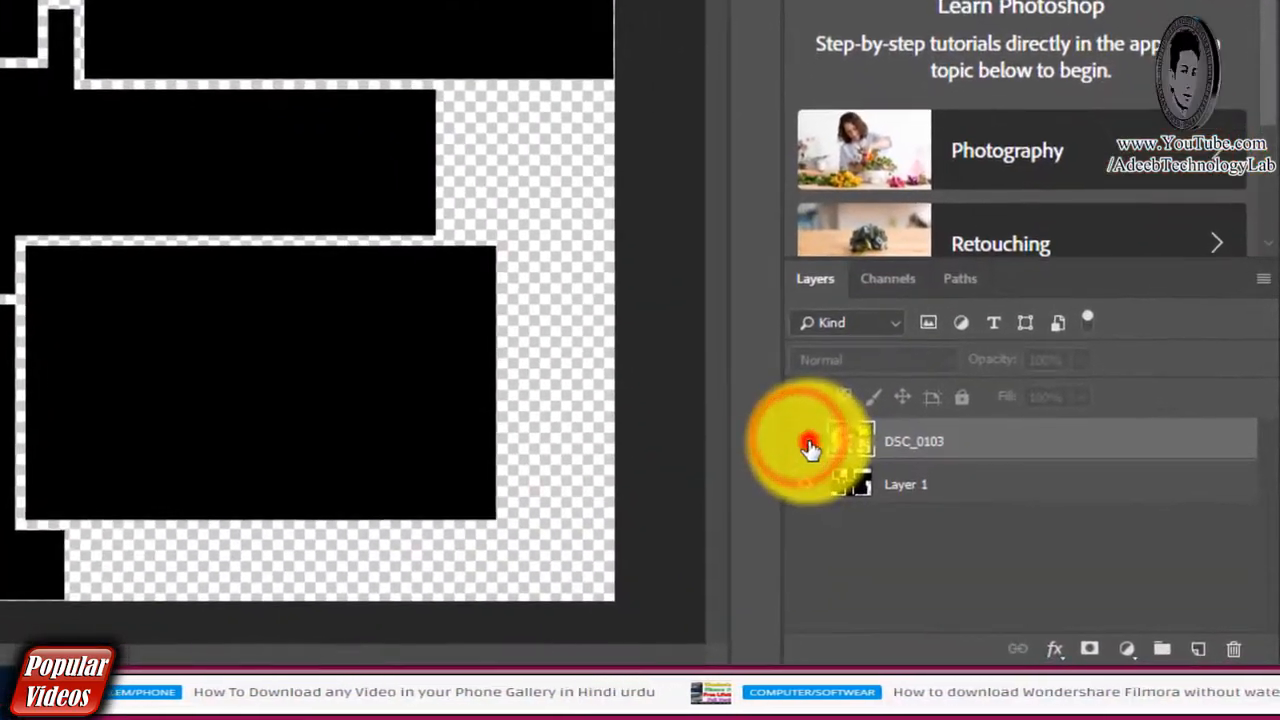
{"action": "left_click", "coordinate": [912, 505]}
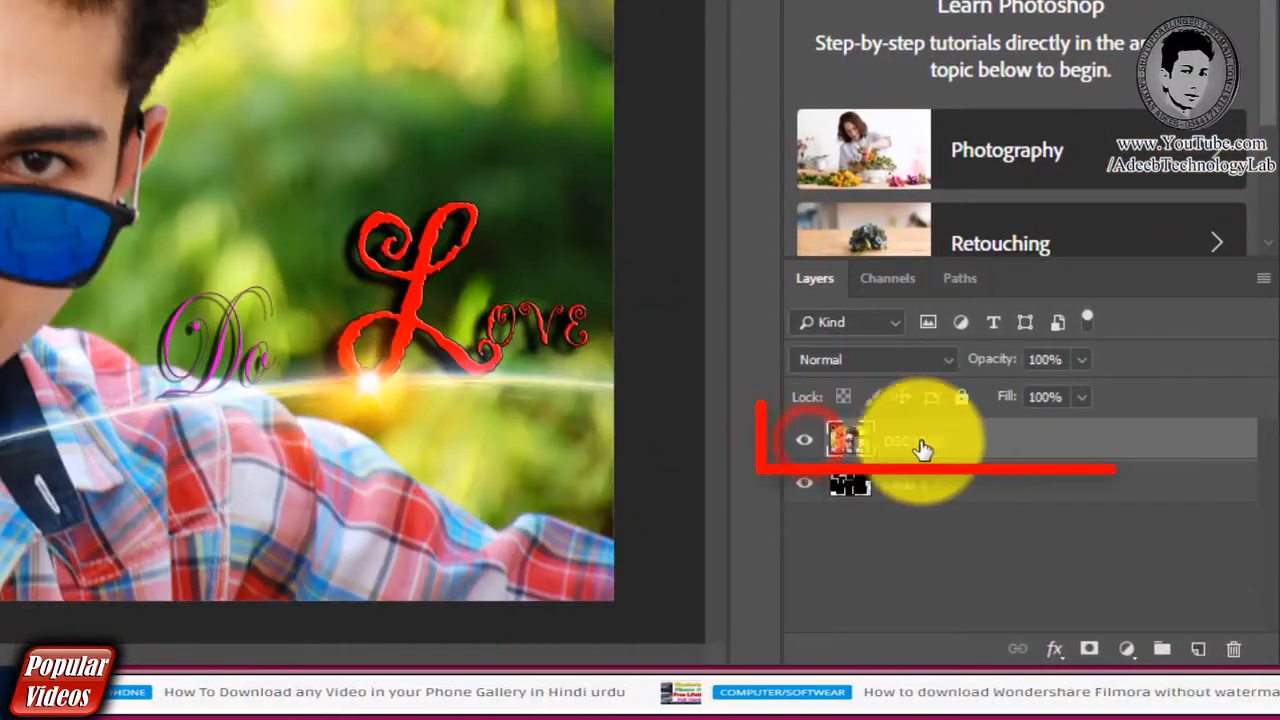
{"action": "right_click", "coordinate": [995, 438]}
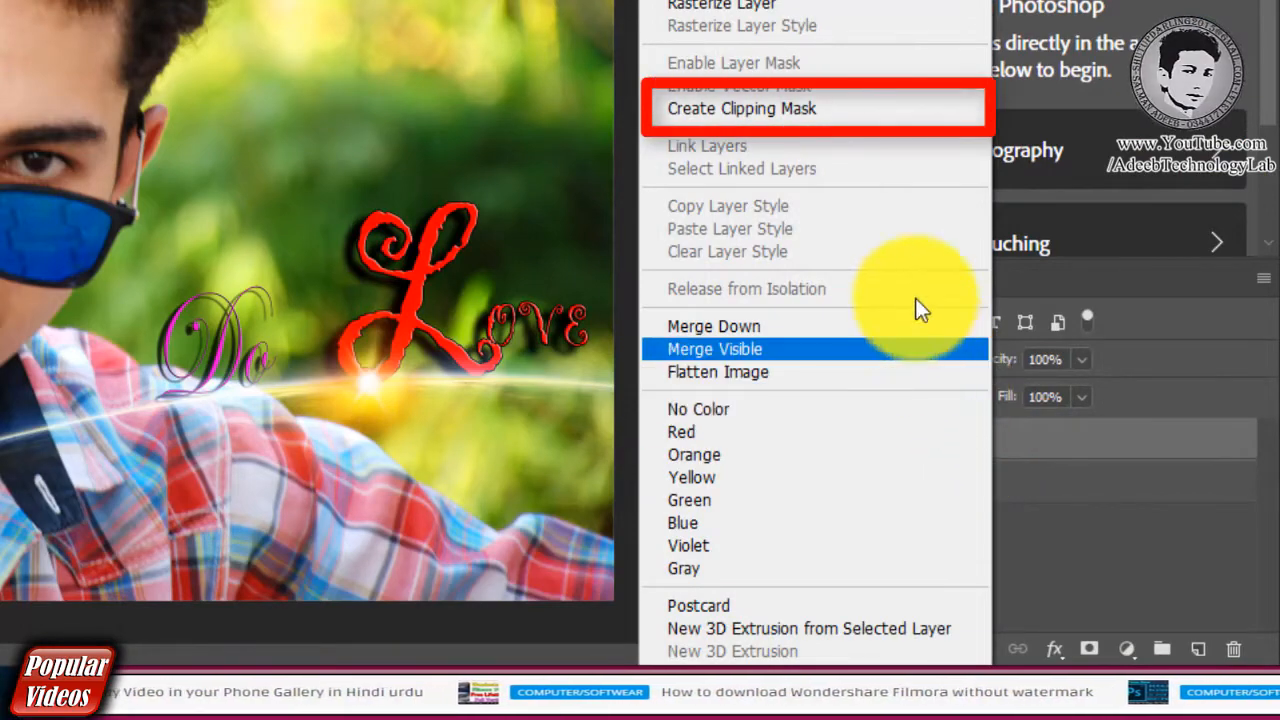
{"action": "left_click", "coordinate": [886, 115]}
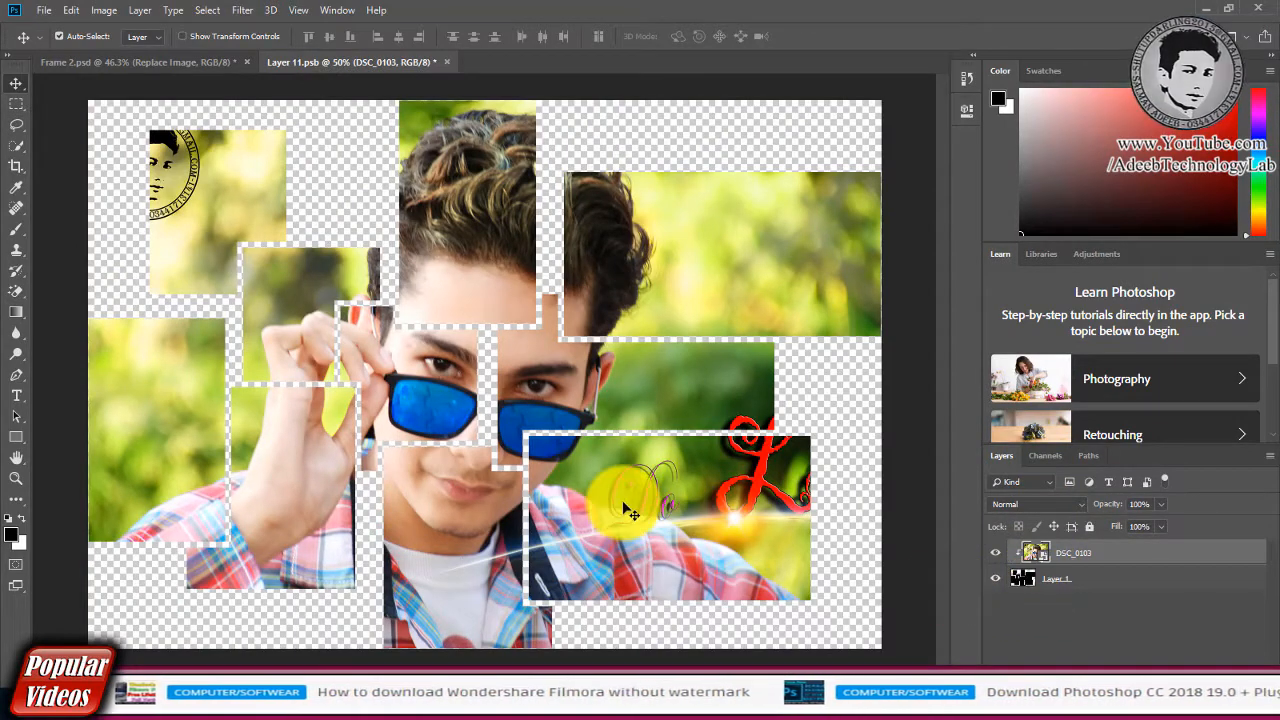
{"action": "mouse_move", "coordinate": [624, 510]}
{"action": "left_mouse_down"}
{"action": "mouse_move", "coordinate": [571, 457]}
{"action": "mouse_move", "coordinate": [627, 508]}
{"action": "left_mouse_up"}
Deselect the layers and close Layer 11.psb, saving its changes back to the Frame 2 smart object.
{"action": "left_click", "coordinate": [1071, 618]}
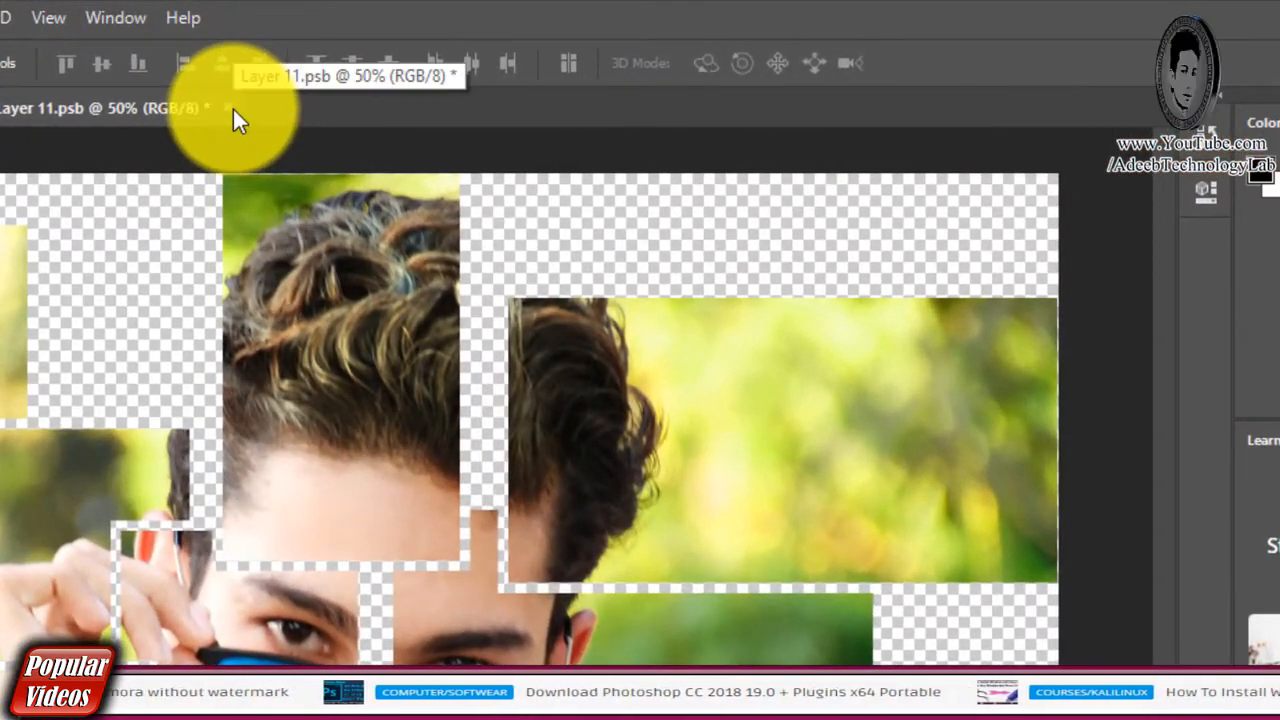
{"action": "left_click", "coordinate": [231, 109]}
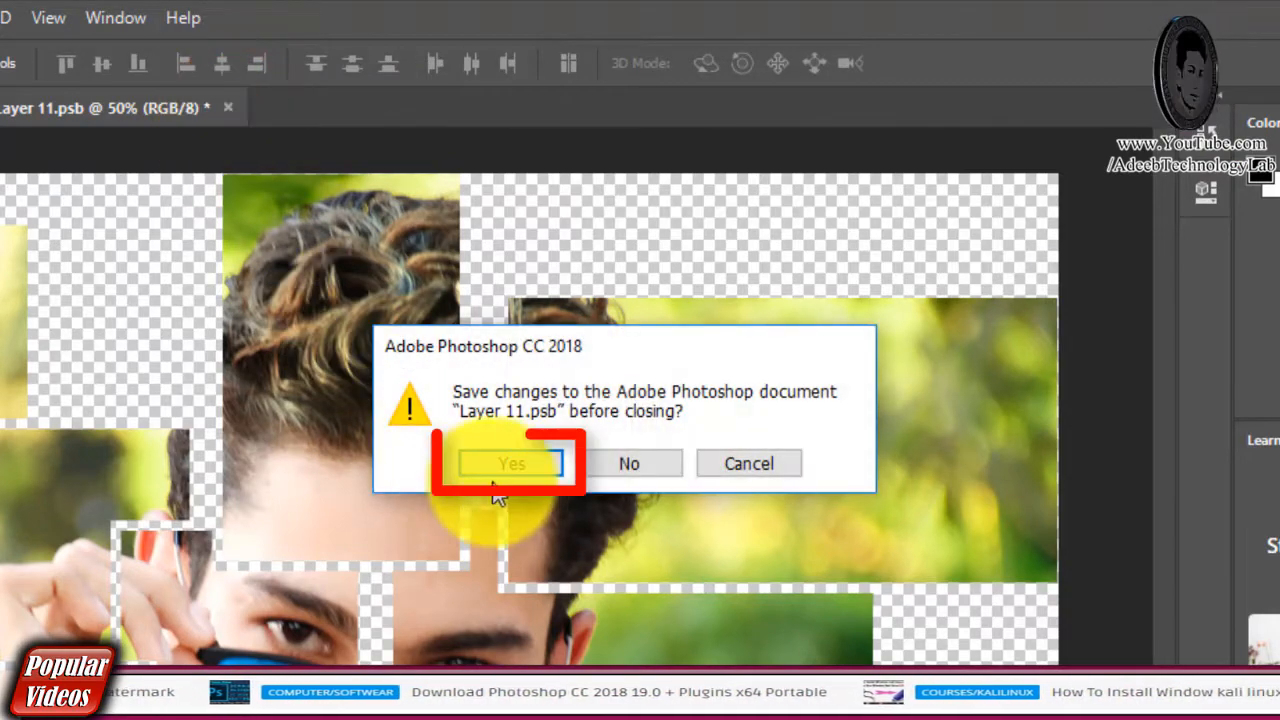
{"action": "left_click", "coordinate": [511, 468]}
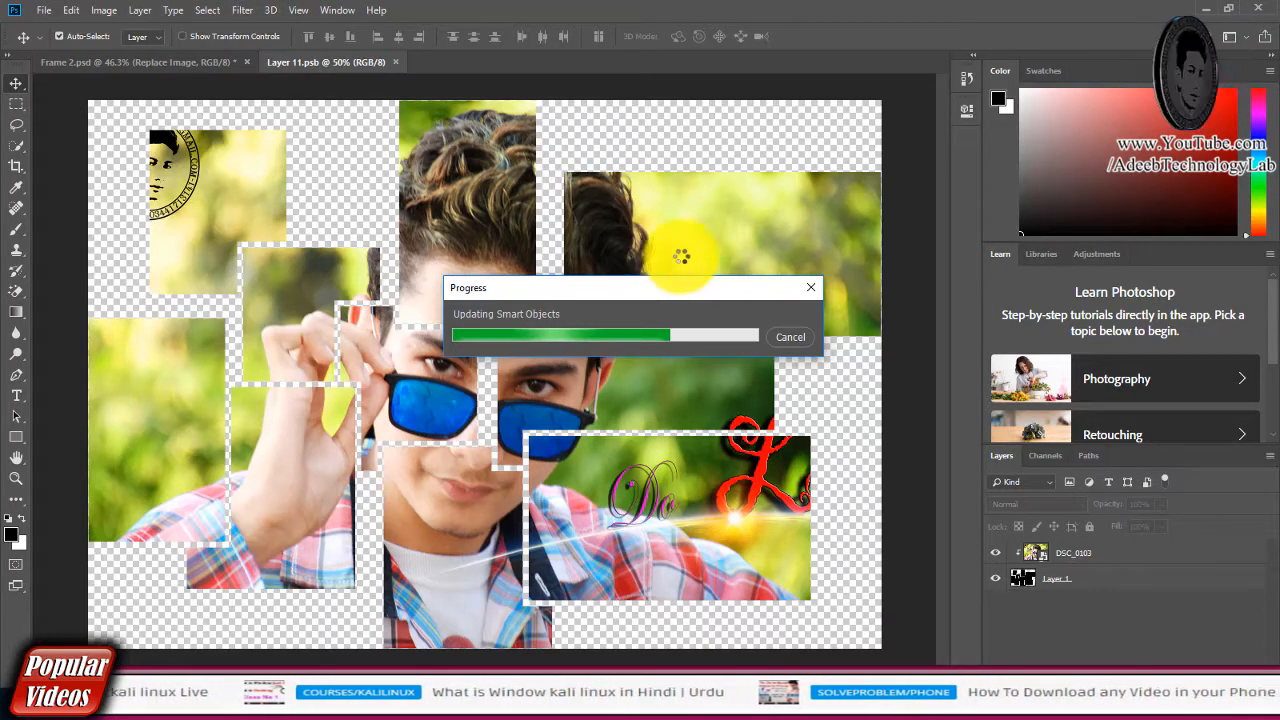
Close Layer 11.psb and preview the Wedding Hi Level, Wedding Love and Wedding Love is effects on the collage one by one.
{"action": "key", "text": "ctrl+w"}
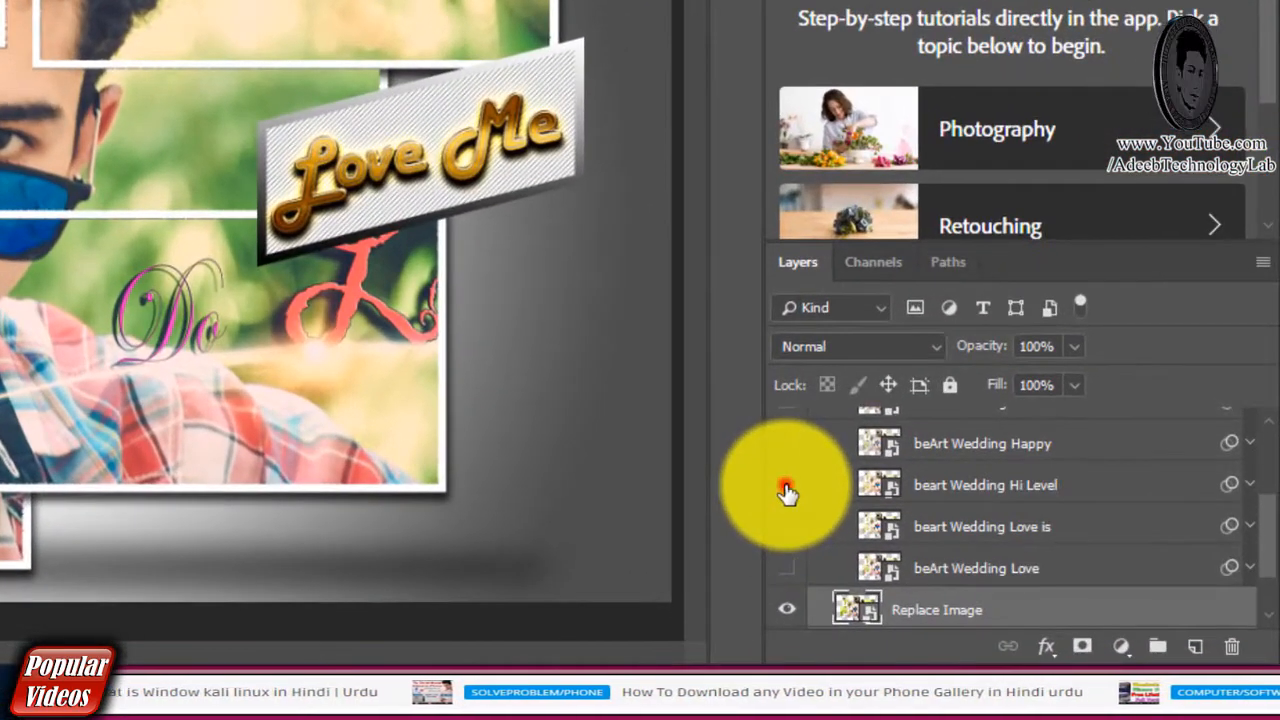
{"action": "left_click", "coordinate": [787, 490]}
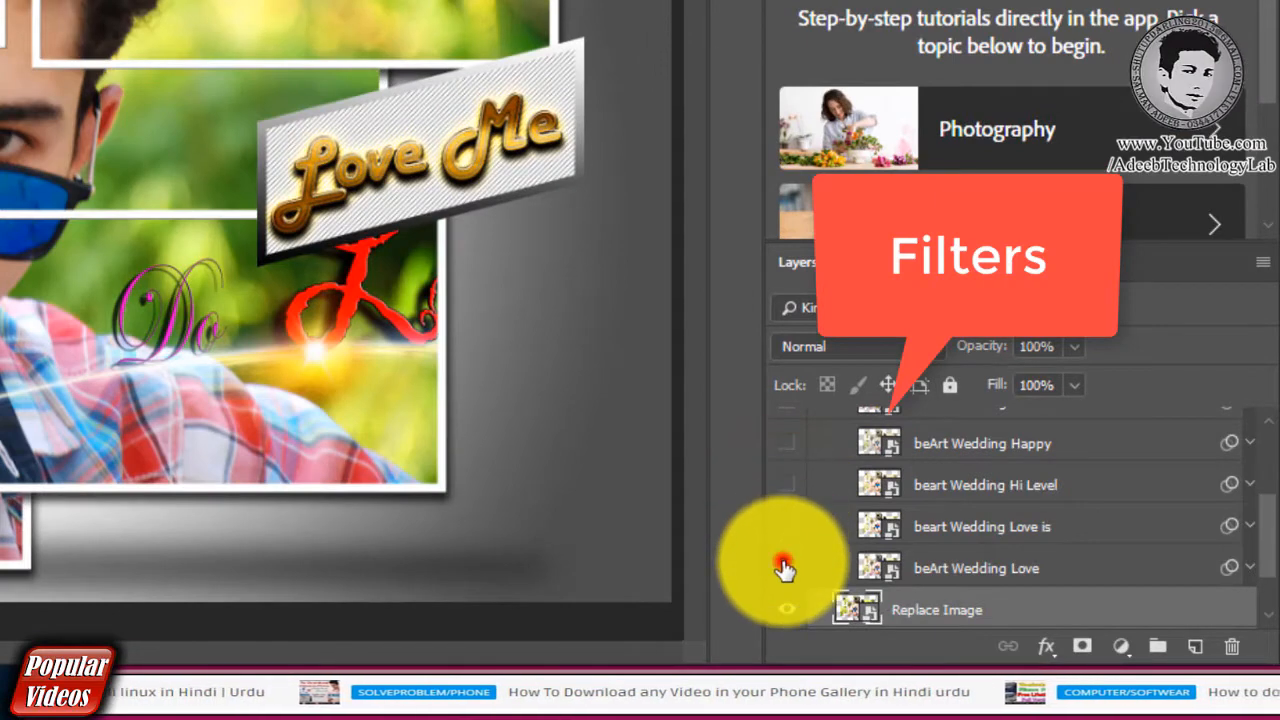
{"action": "left_click", "coordinate": [784, 567]}
{"action": "left_click", "coordinate": [790, 527]}
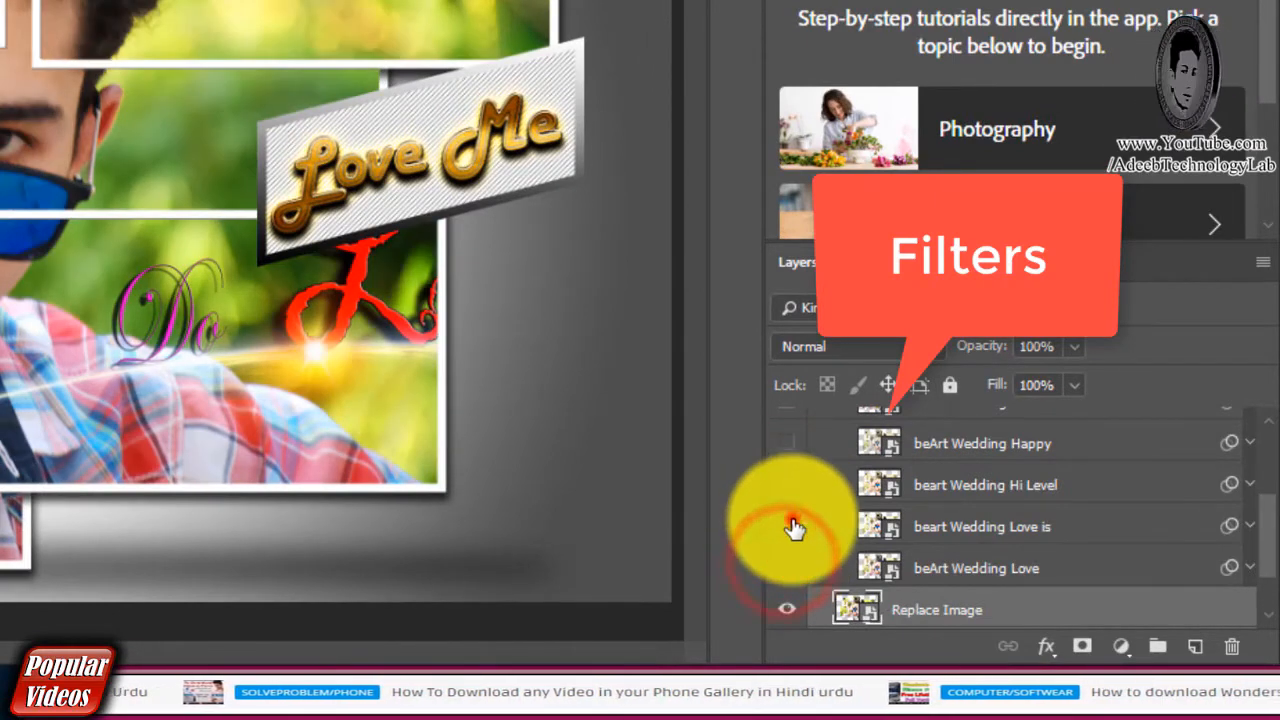
{"action": "left_click", "coordinate": [791, 525]}
{"action": "left_click", "coordinate": [791, 516]}
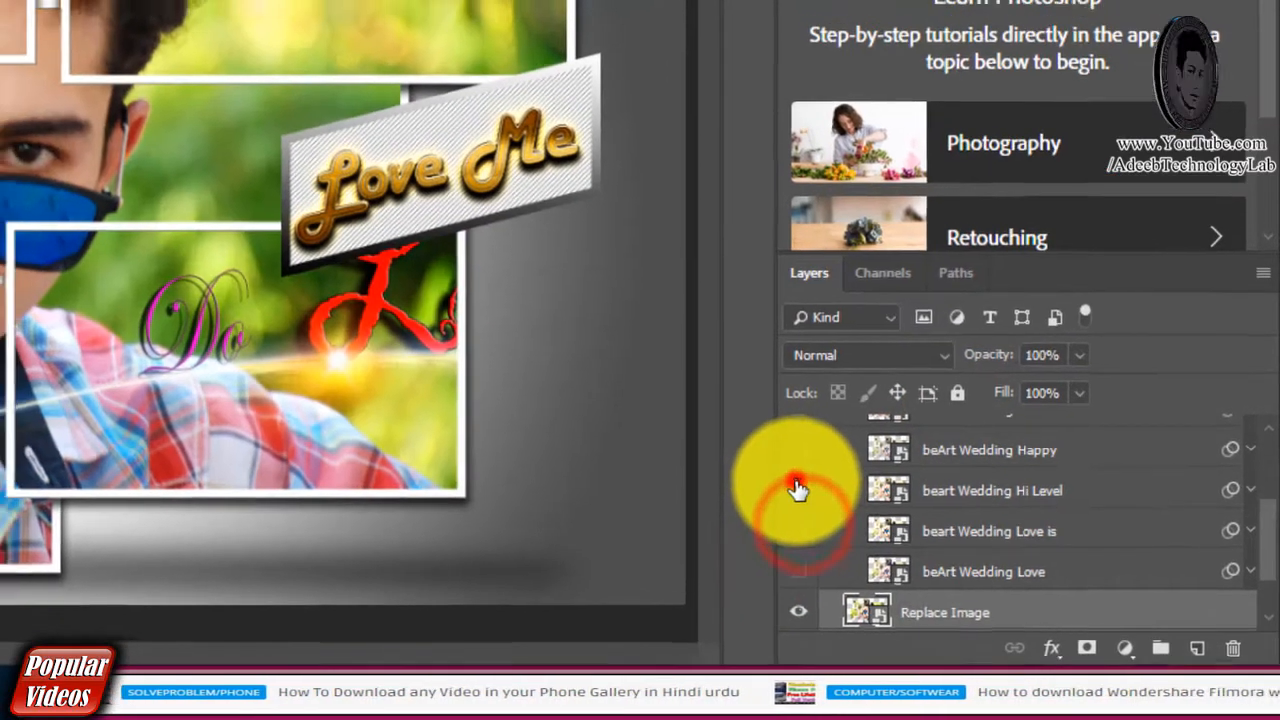
{"action": "left_click", "coordinate": [797, 486]}
{"action": "left_click", "coordinate": [797, 484]}
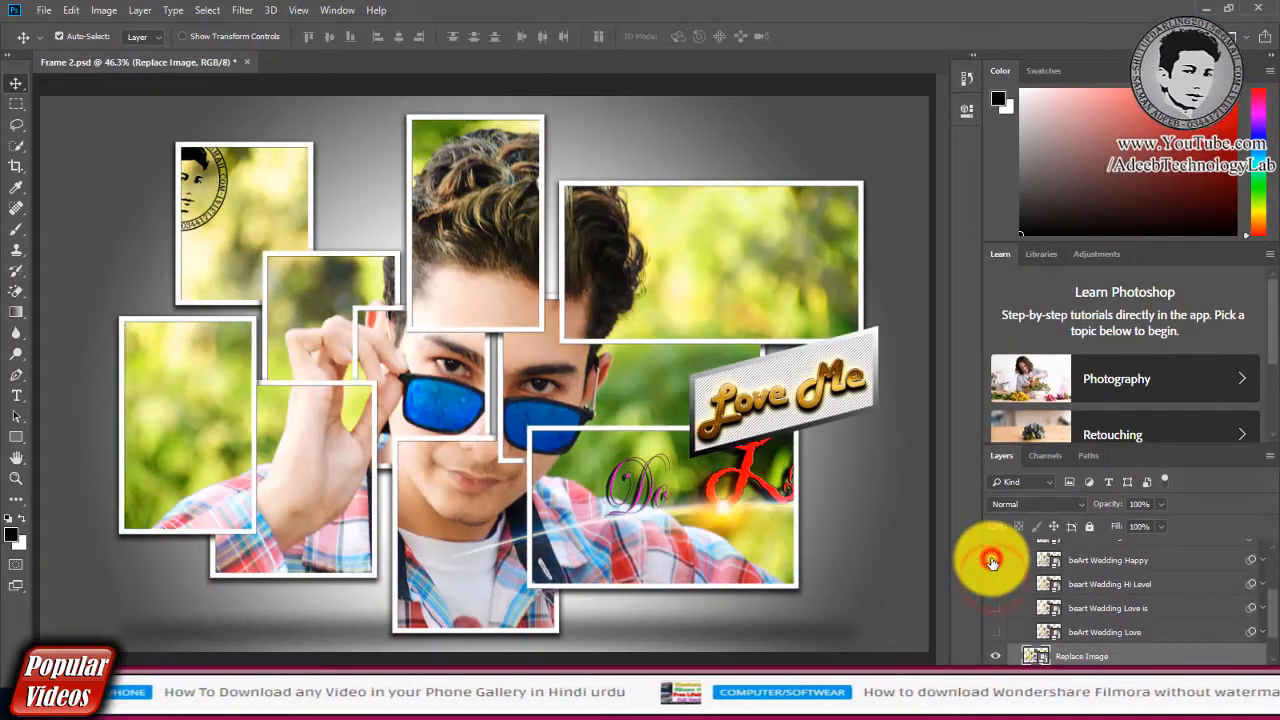
Preview the beArt Wedding Happy, B&W Tone and Gold effects by switching their visibility on and off.
{"action": "left_click", "coordinate": [992, 561]}
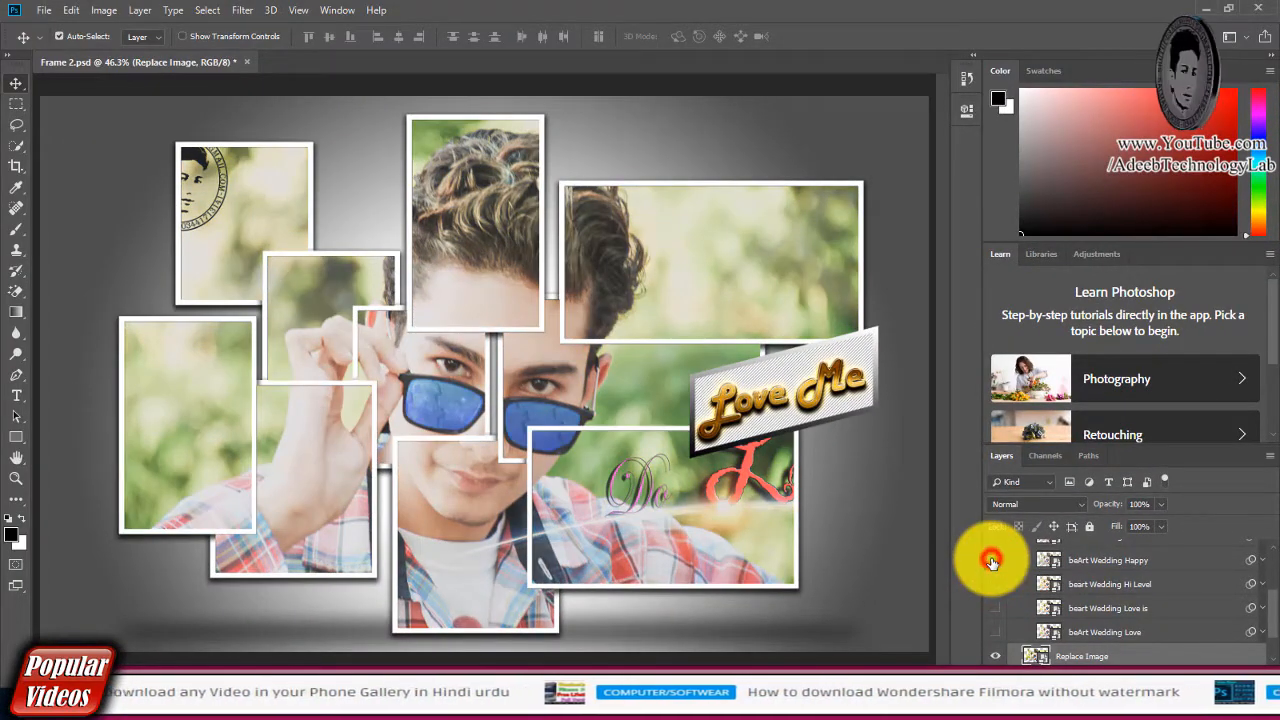
{"action": "left_click", "coordinate": [991, 561]}
{"action": "scroll", "coordinate": [1005, 565], "scroll_direction": "up", "scroll_amount": 2}
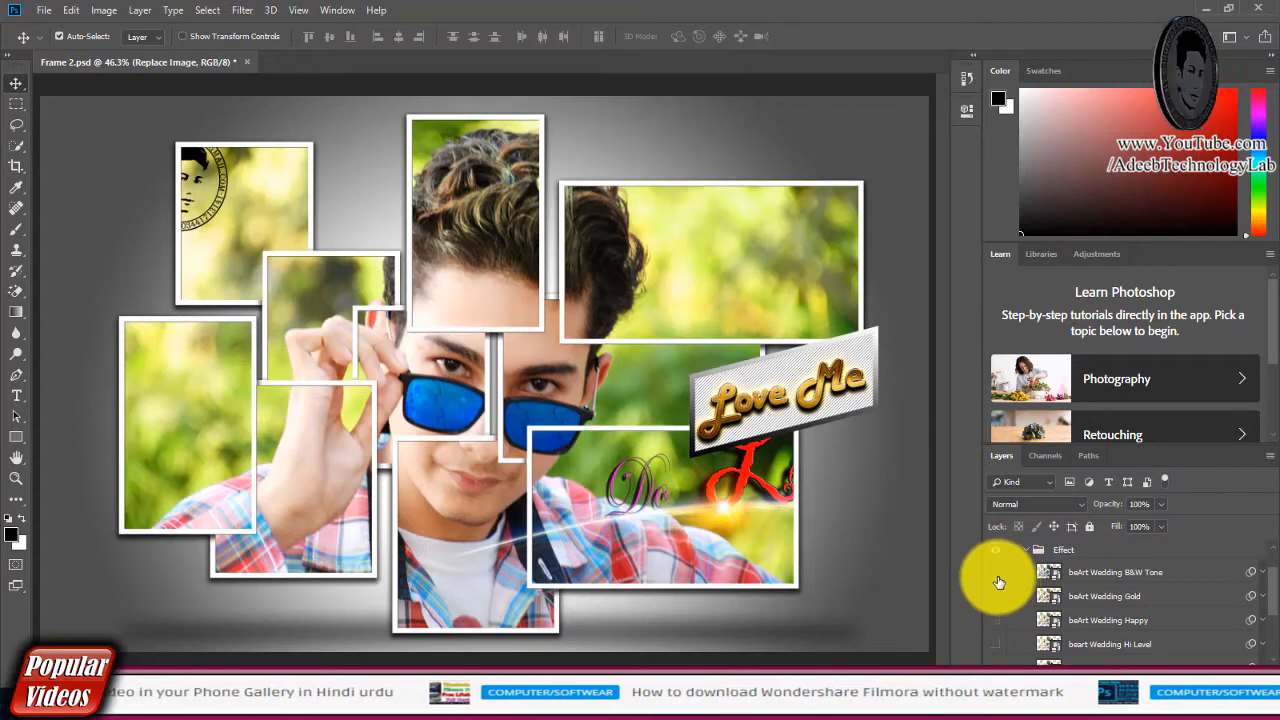
{"action": "left_click", "coordinate": [993, 572]}
{"action": "left_click", "coordinate": [992, 572]}
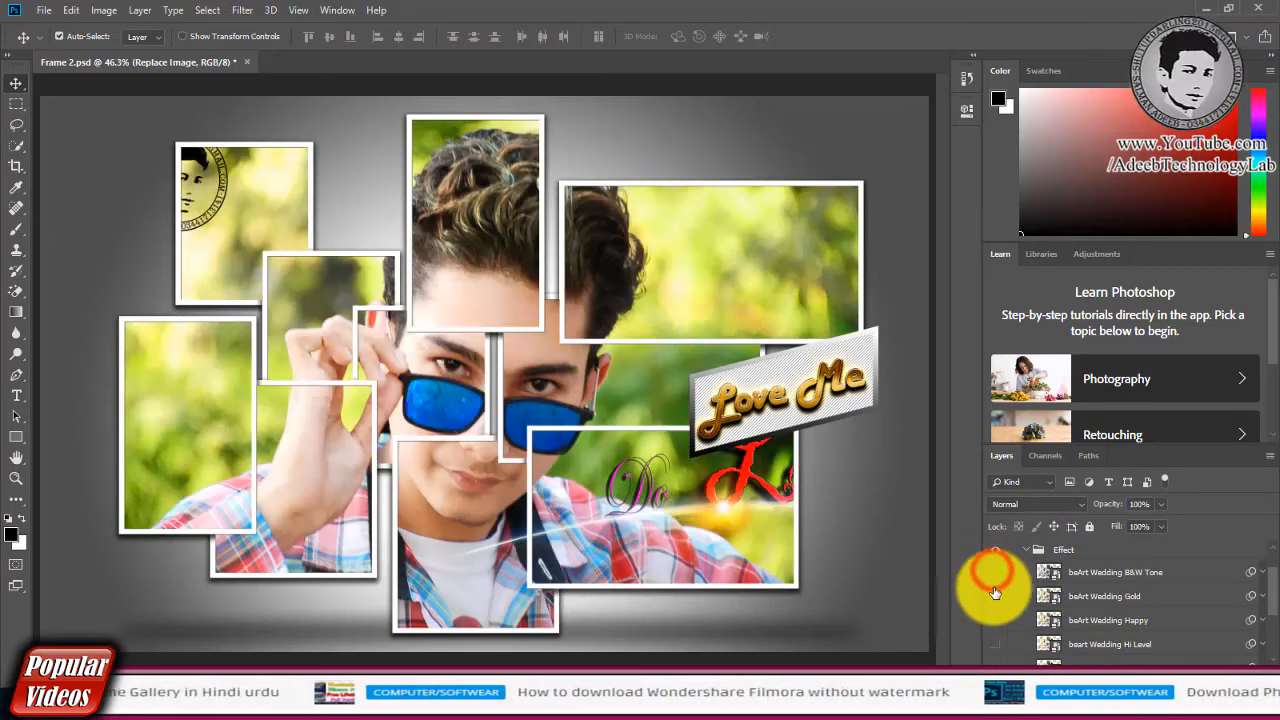
{"action": "left_click", "coordinate": [995, 596]}
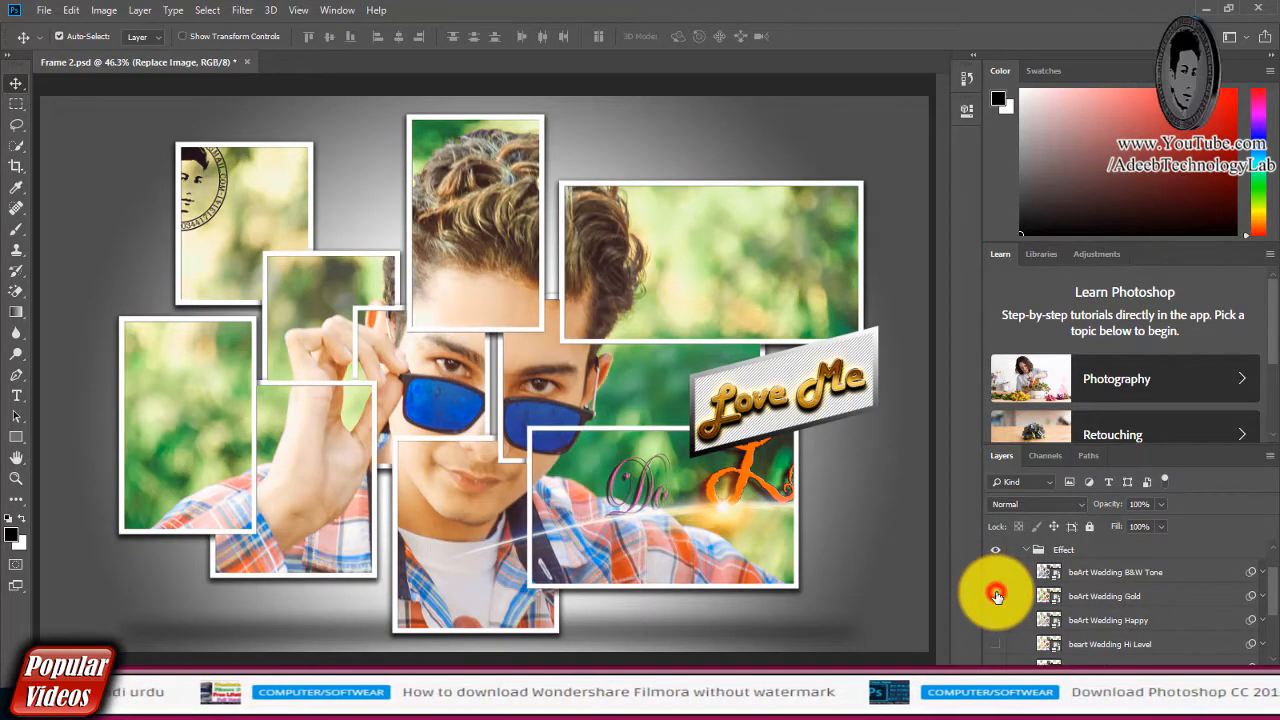
{"action": "left_click", "coordinate": [999, 619]}
{"action": "left_click", "coordinate": [996, 619]}
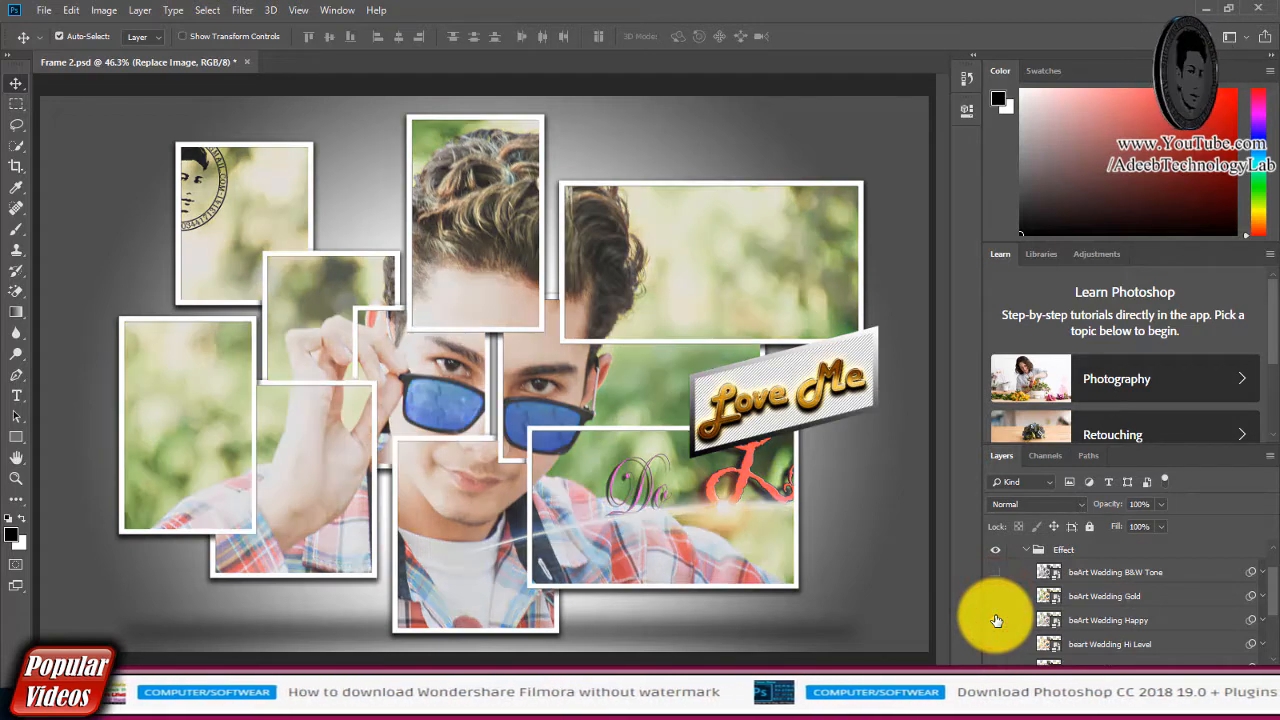
Preview the beArt Wedding Happy effect again, followed by Wedding Hi Level and Wedding Love is, hiding each one after viewing.
{"action": "scroll", "coordinate": [996, 620], "scroll_direction": "down", "scroll_amount": 1}
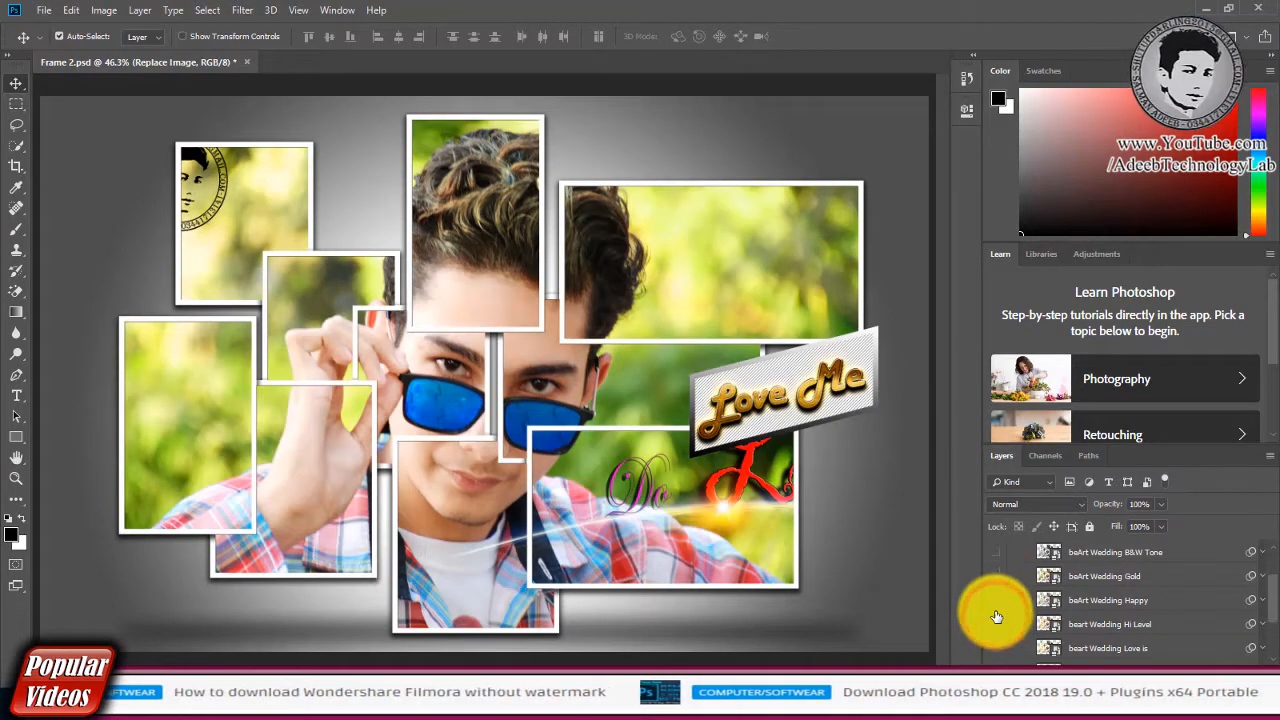
{"action": "left_click", "coordinate": [997, 602]}
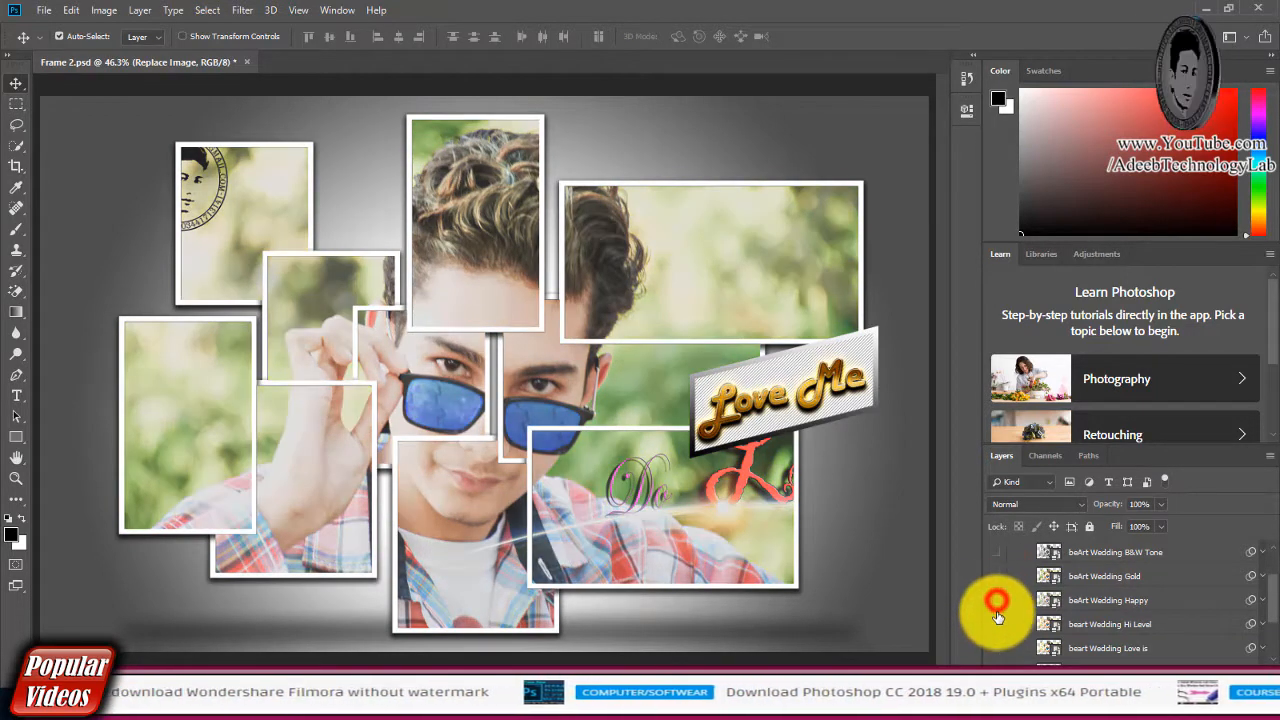
{"action": "left_click", "coordinate": [997, 622]}
{"action": "left_click", "coordinate": [997, 622]}
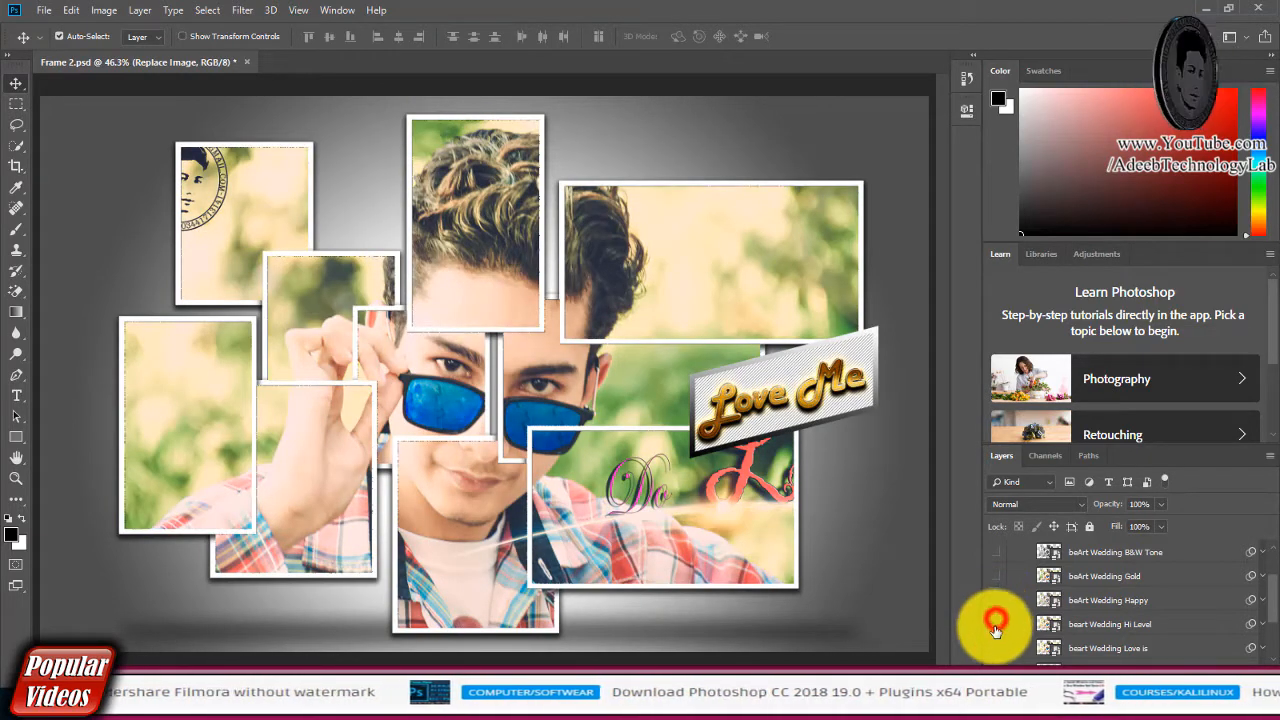
{"action": "left_click", "coordinate": [996, 624]}
{"action": "left_click", "coordinate": [996, 649]}
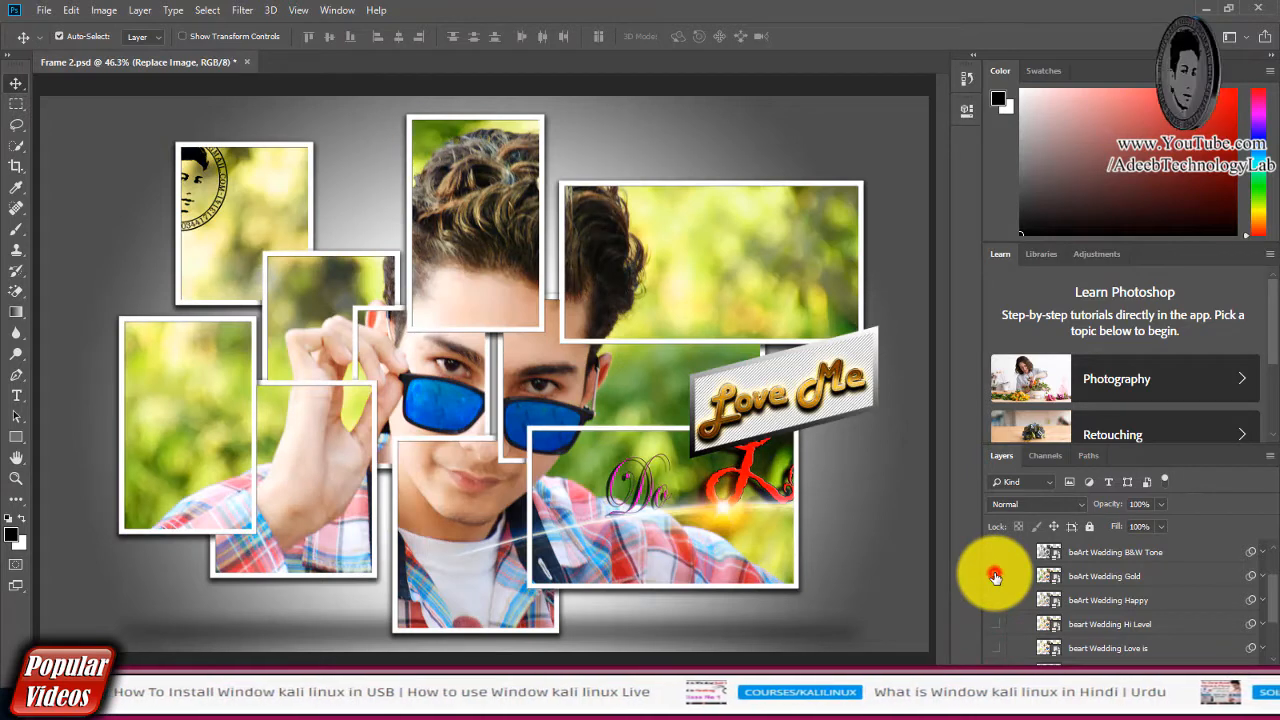
Compare the beArt Wedding Gold and Wedding Happy effects once more, leaving both layers hidden.
{"action": "left_click", "coordinate": [995, 577]}
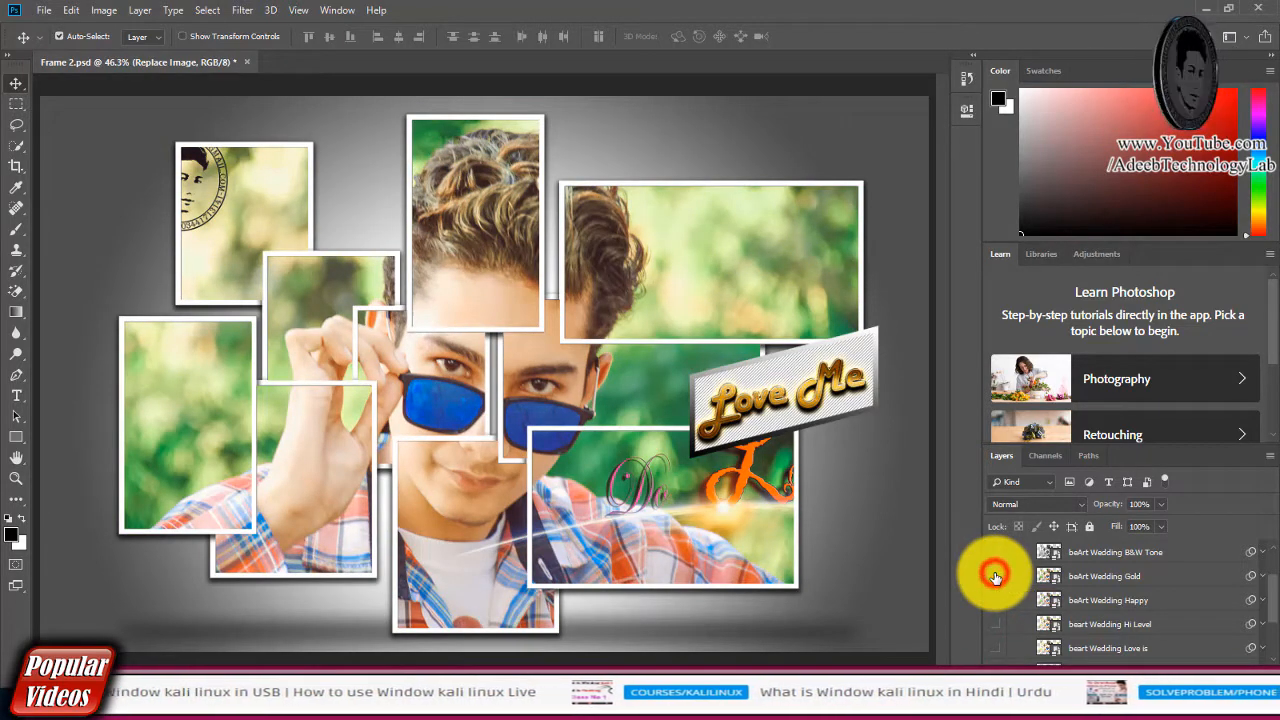
{"action": "left_click", "coordinate": [995, 577]}
{"action": "scroll", "coordinate": [996, 578], "scroll_direction": "up", "scroll_amount": 1}
{"action": "left_click", "coordinate": [996, 595]}
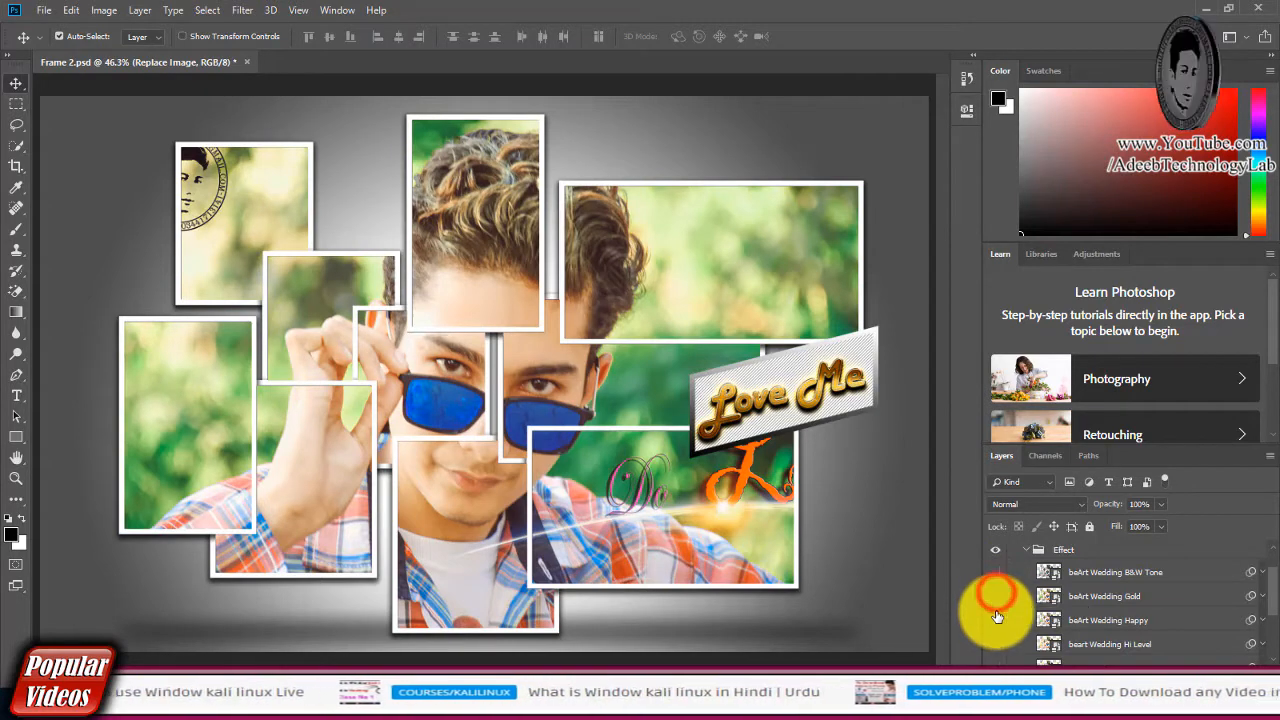
{"action": "left_click", "coordinate": [997, 618]}
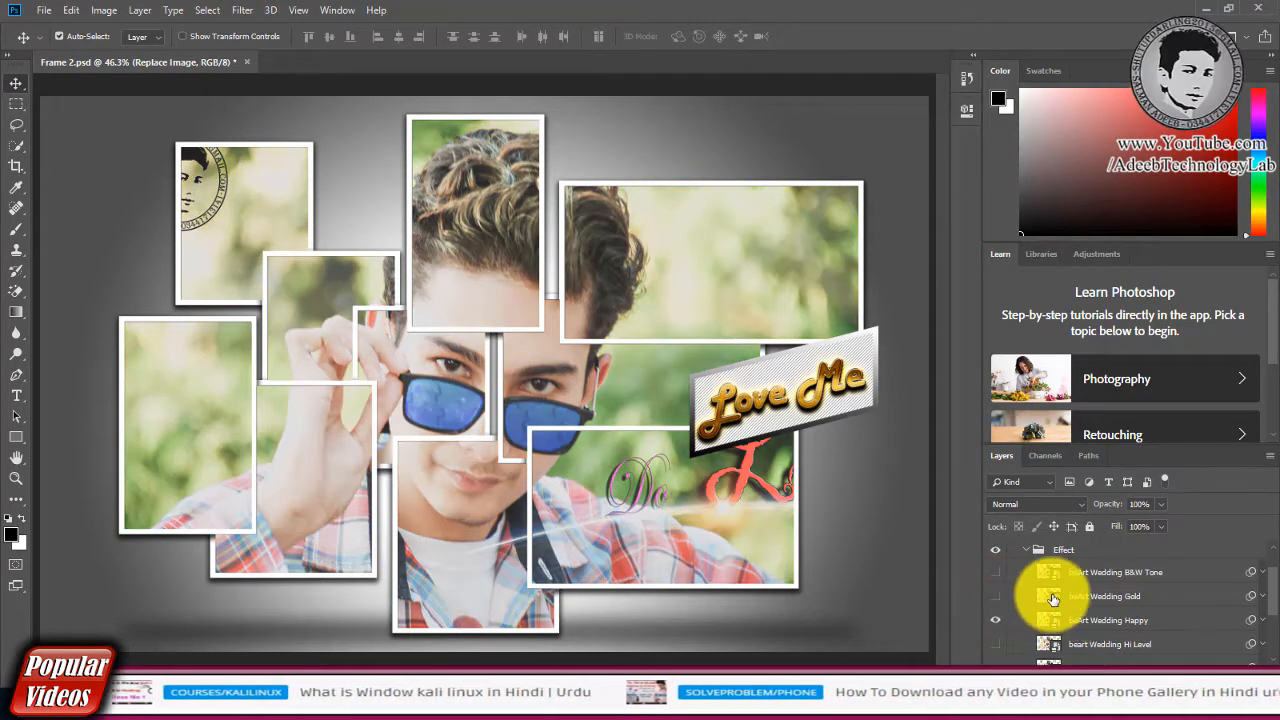
{"action": "left_click", "coordinate": [995, 620]}
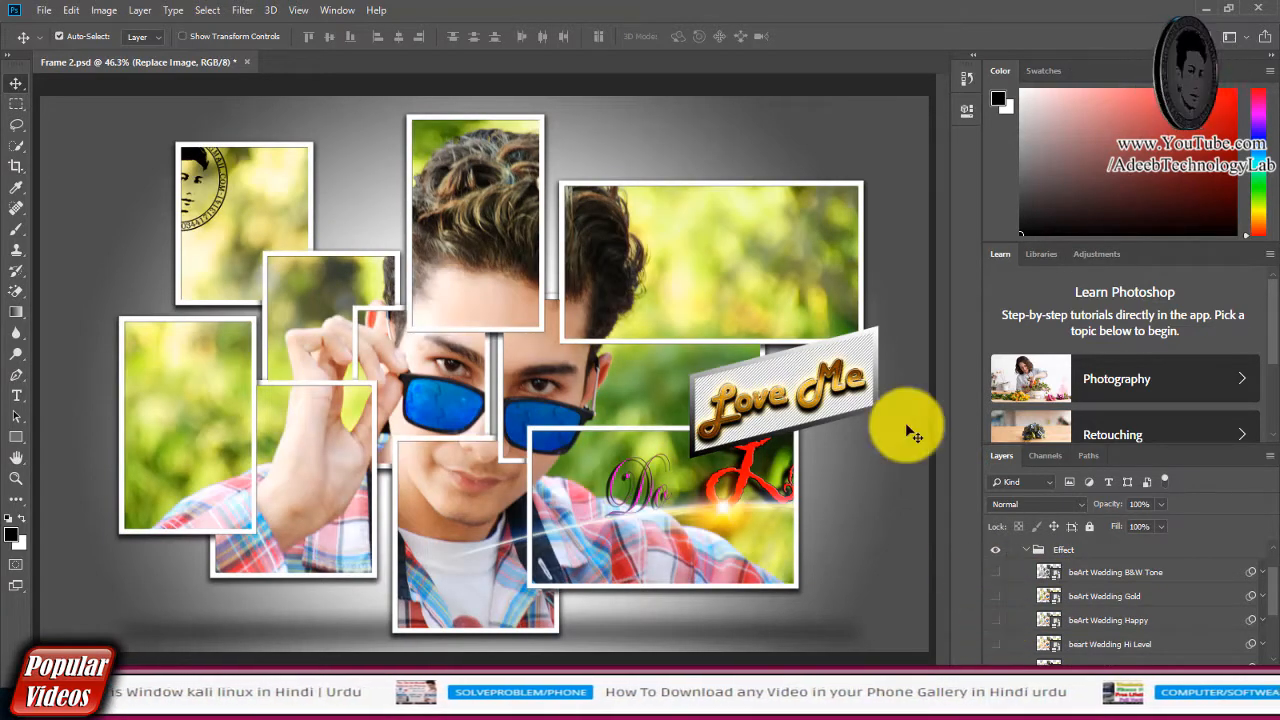
Replace the gold "Love Me" text on the striped tag with the person's first name and commit the edit.
{"action": "left_click", "coordinate": [808, 396]}
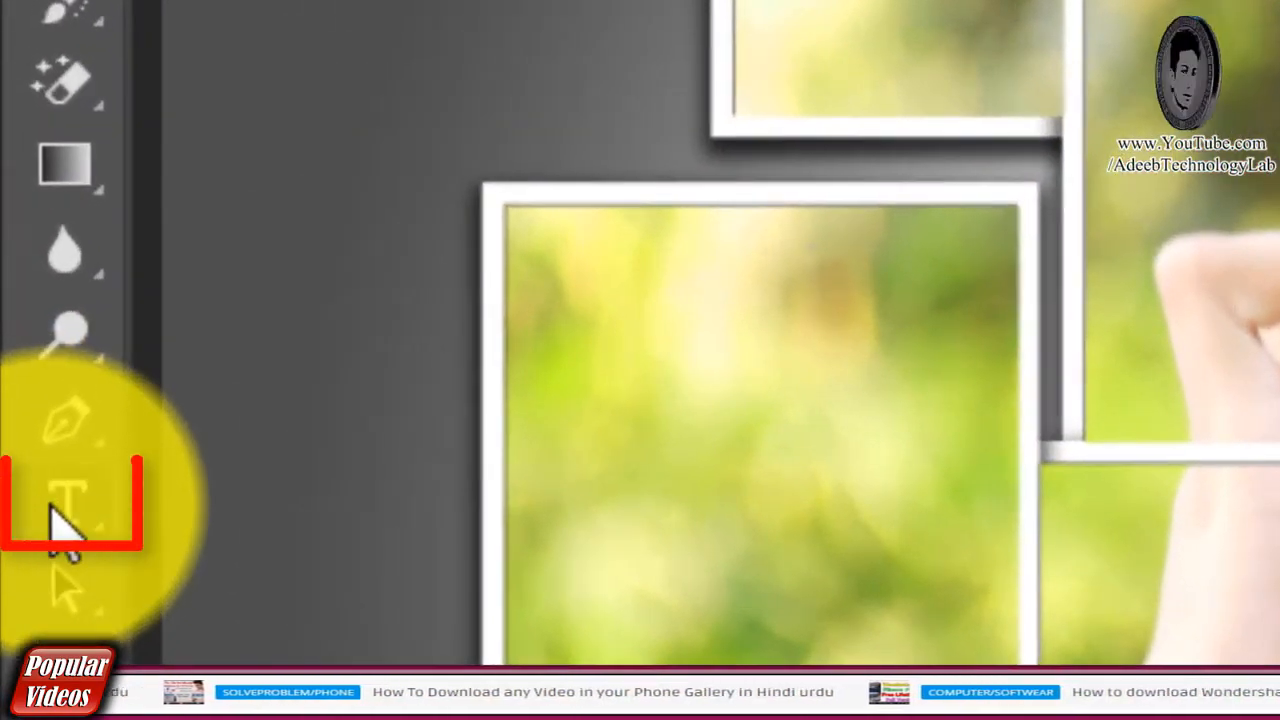
{"action": "left_click", "coordinate": [60, 505]}
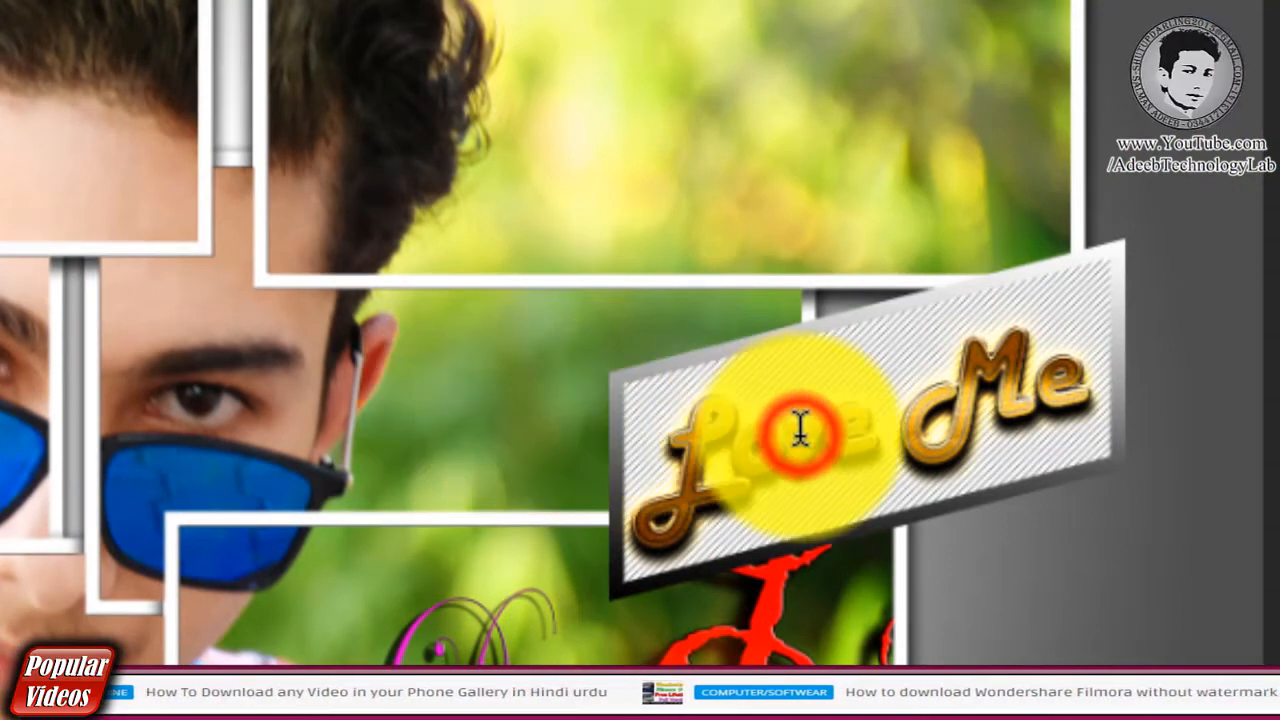
{"action": "left_click", "coordinate": [800, 427]}
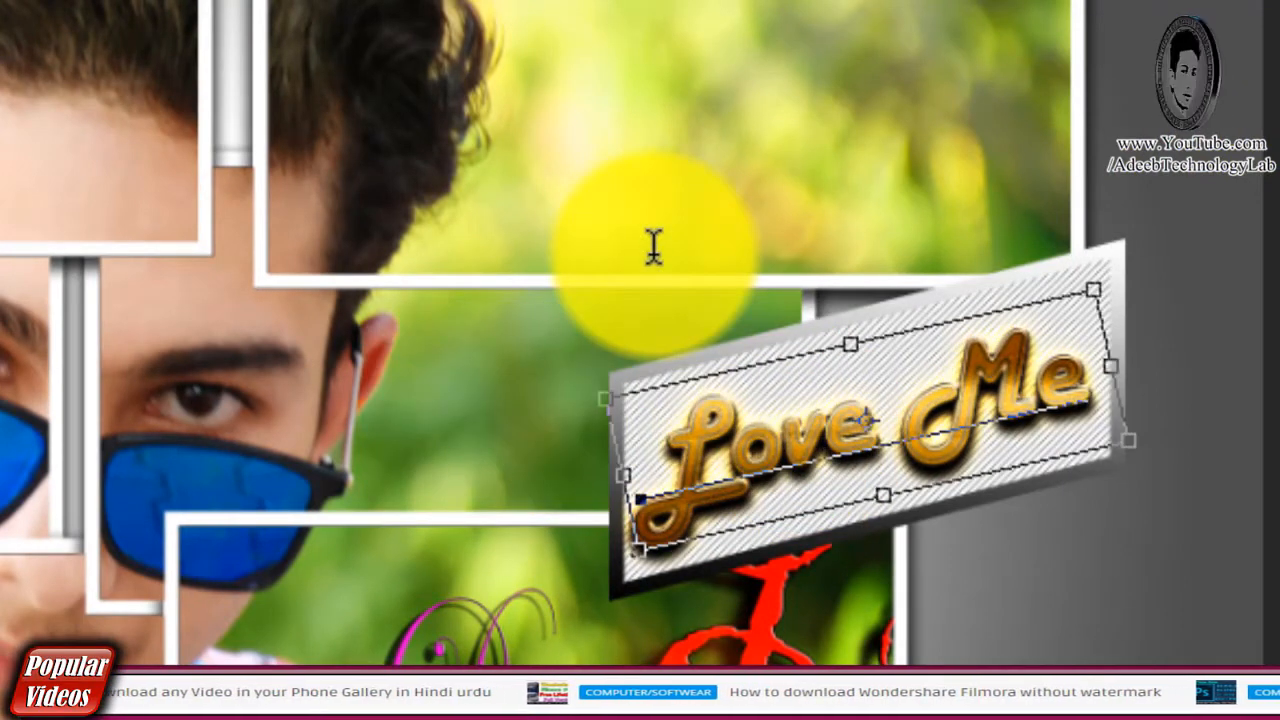
{"action": "key", "text": "ctrl+a"}
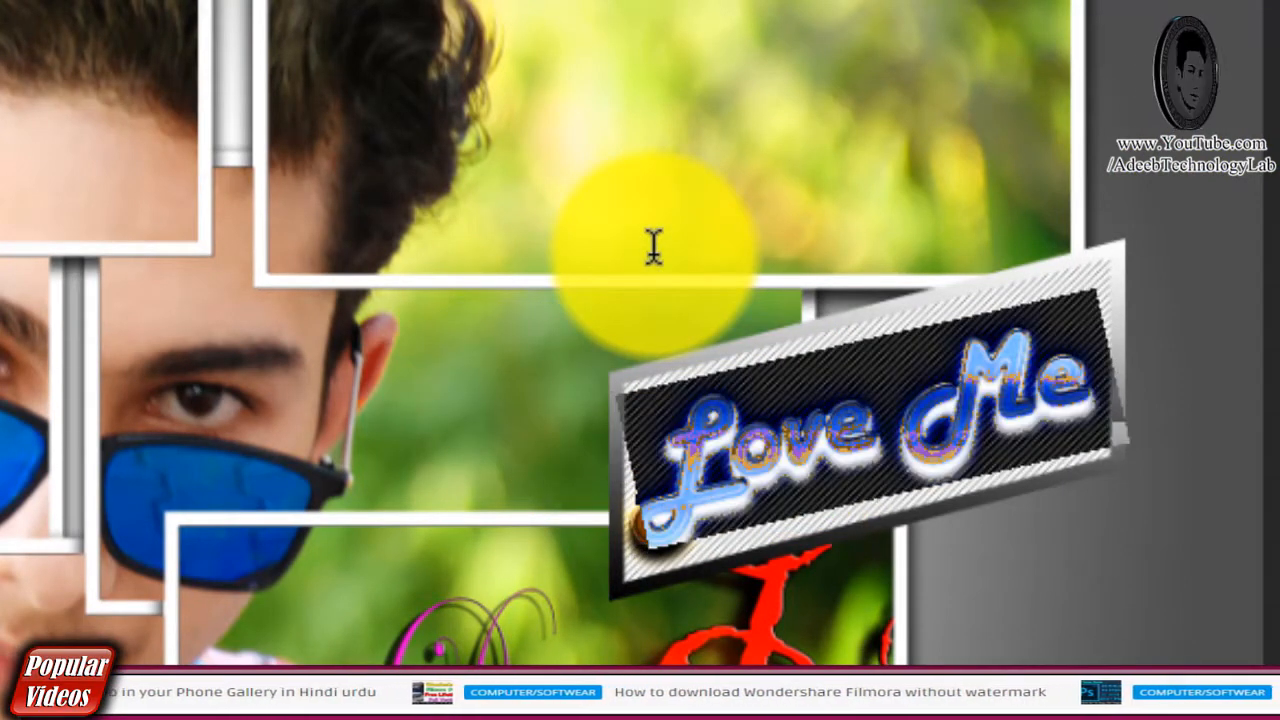
{"action": "type", "text": "A"}
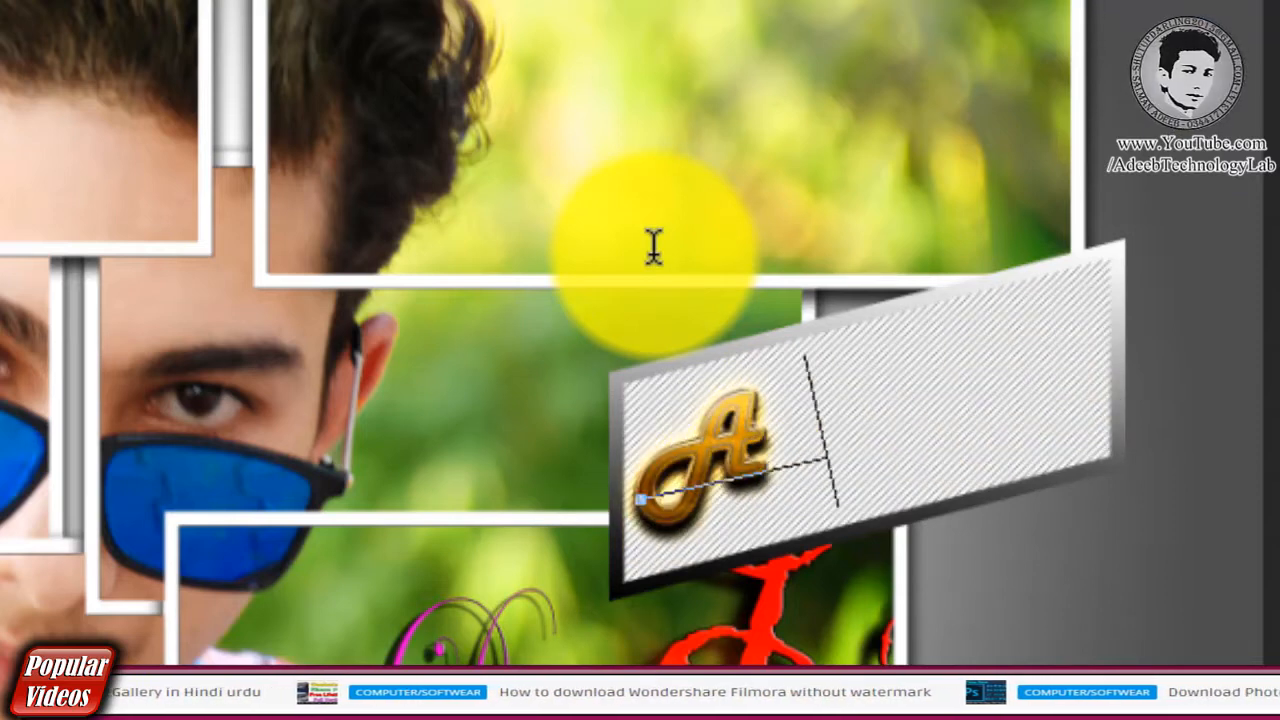
{"action": "type", "text": "deeb"}
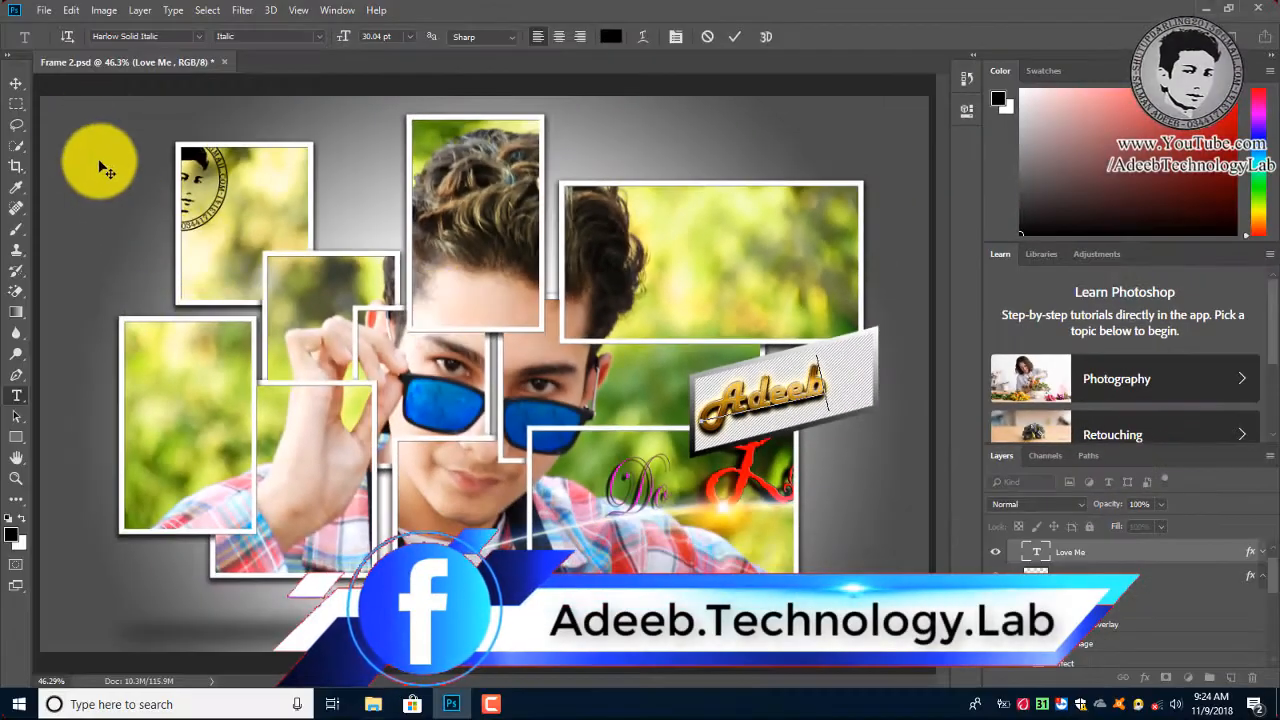
{"action": "left_click", "coordinate": [15, 83]}
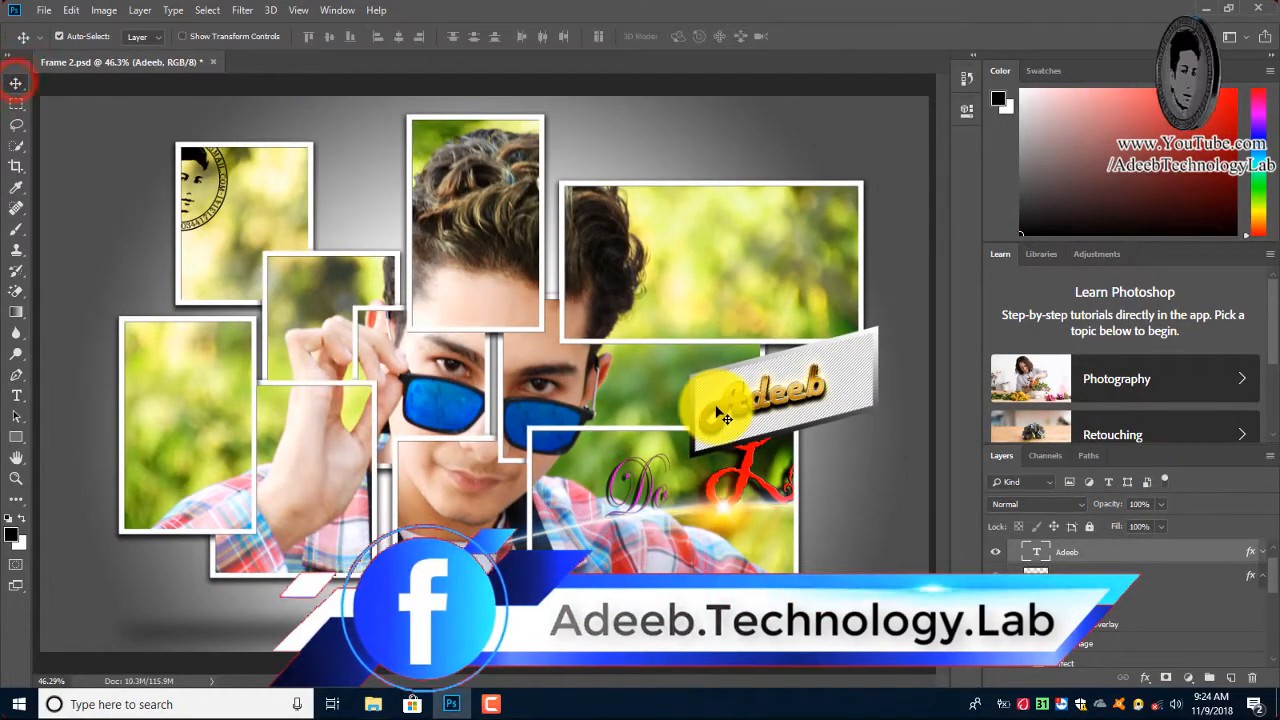
Free Transform the gold name text, scaling it proportionally to about 121% and moving it slightly lower on the striped tag.
{"action": "key", "text": "ctrl+t"}
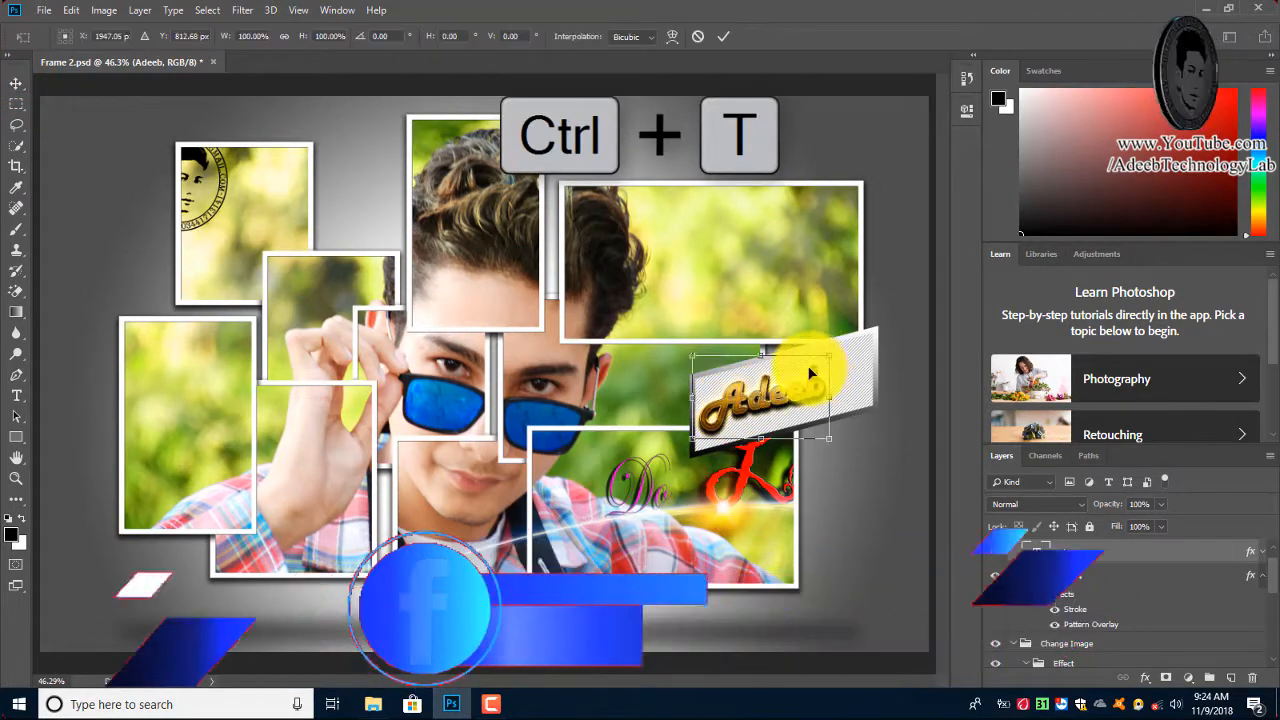
{"action": "mouse_move", "coordinate": [860, 338]}
{"action": "left_mouse_down"}
{"action": "mouse_move", "coordinate": [866, 329]}
{"action": "mouse_move", "coordinate": [858, 336]}
{"action": "left_mouse_up"}
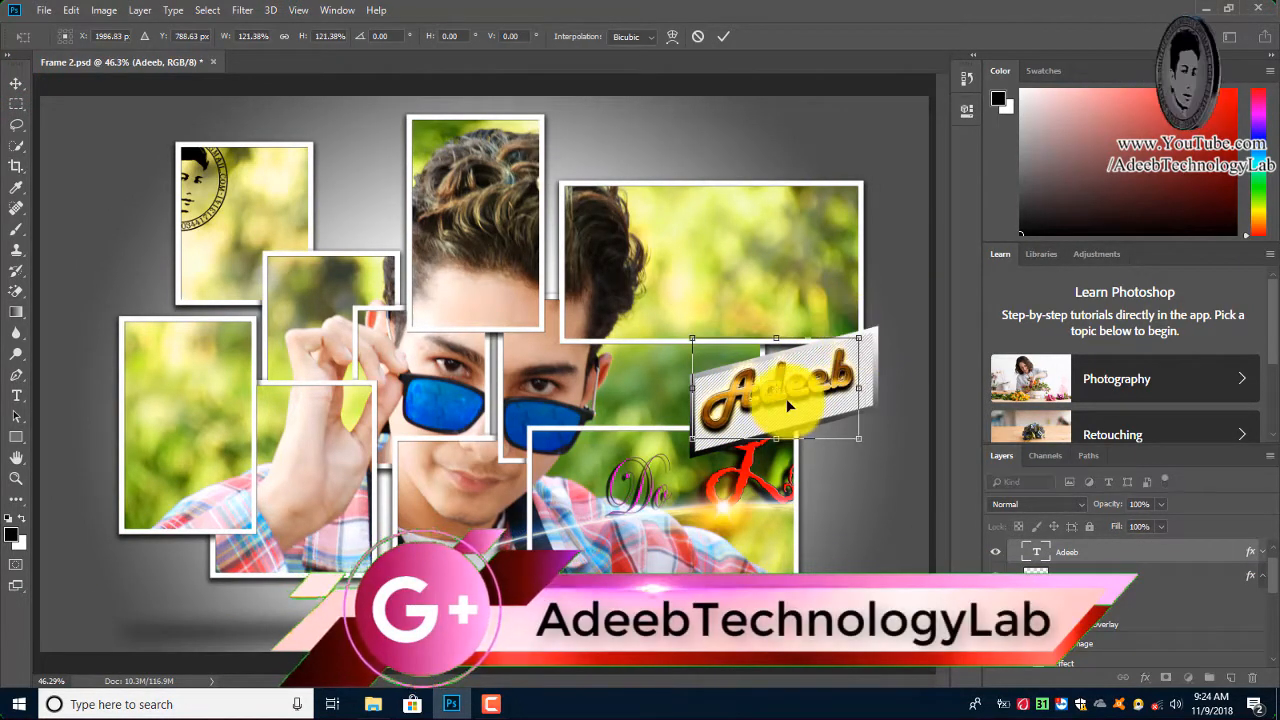
{"action": "left_click_drag", "start_coordinate": [803, 397], "coordinate": [828, 424]}
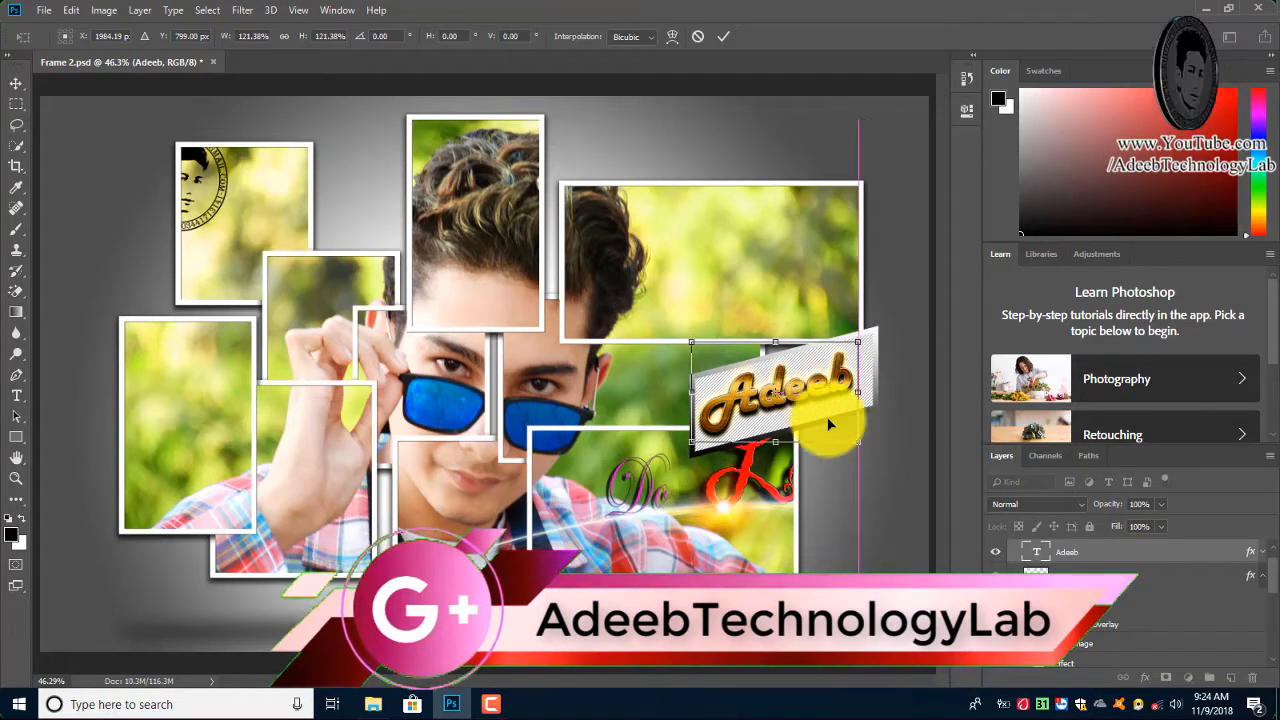
Nudge the name text slightly down and right to center it on the striped tag, and apply the transform.
{"action": "key", "text": "Down"}
{"action": "key", "text": "Down"}
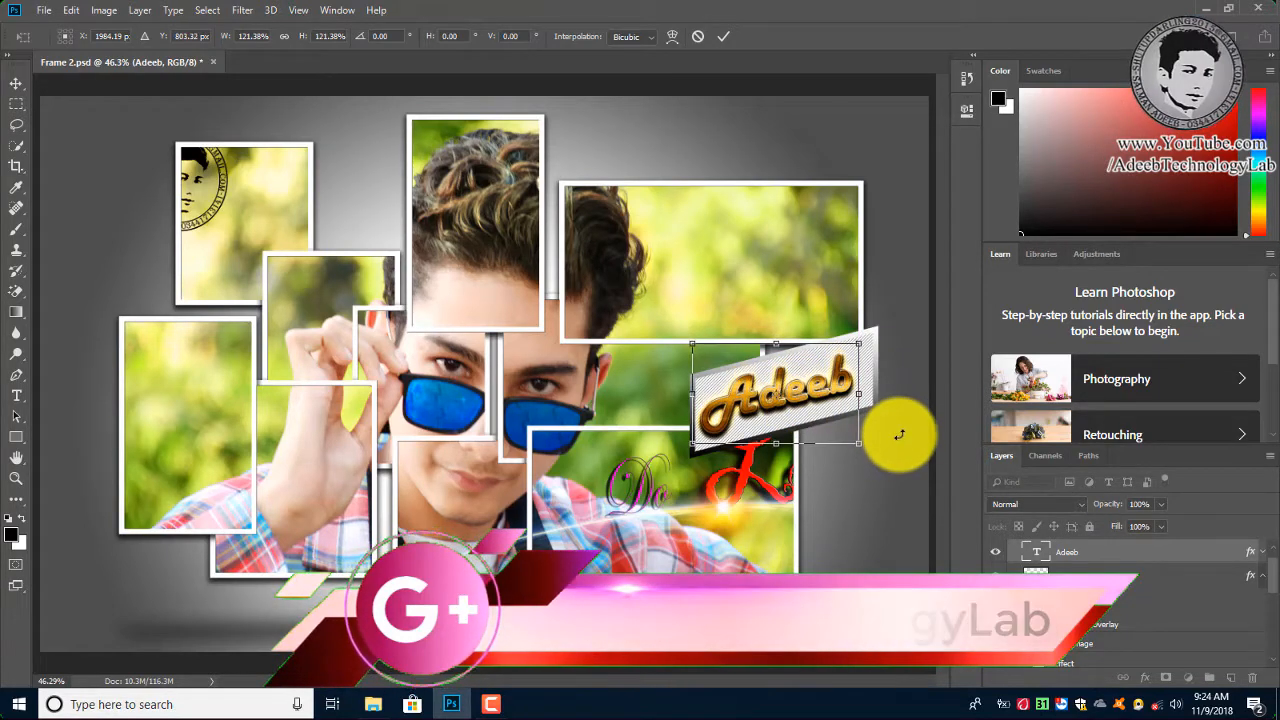
{"action": "key", "text": "Right"}
{"action": "key", "text": "Right"}
{"action": "key", "text": "Right"}
{"action": "key", "text": "Right"}
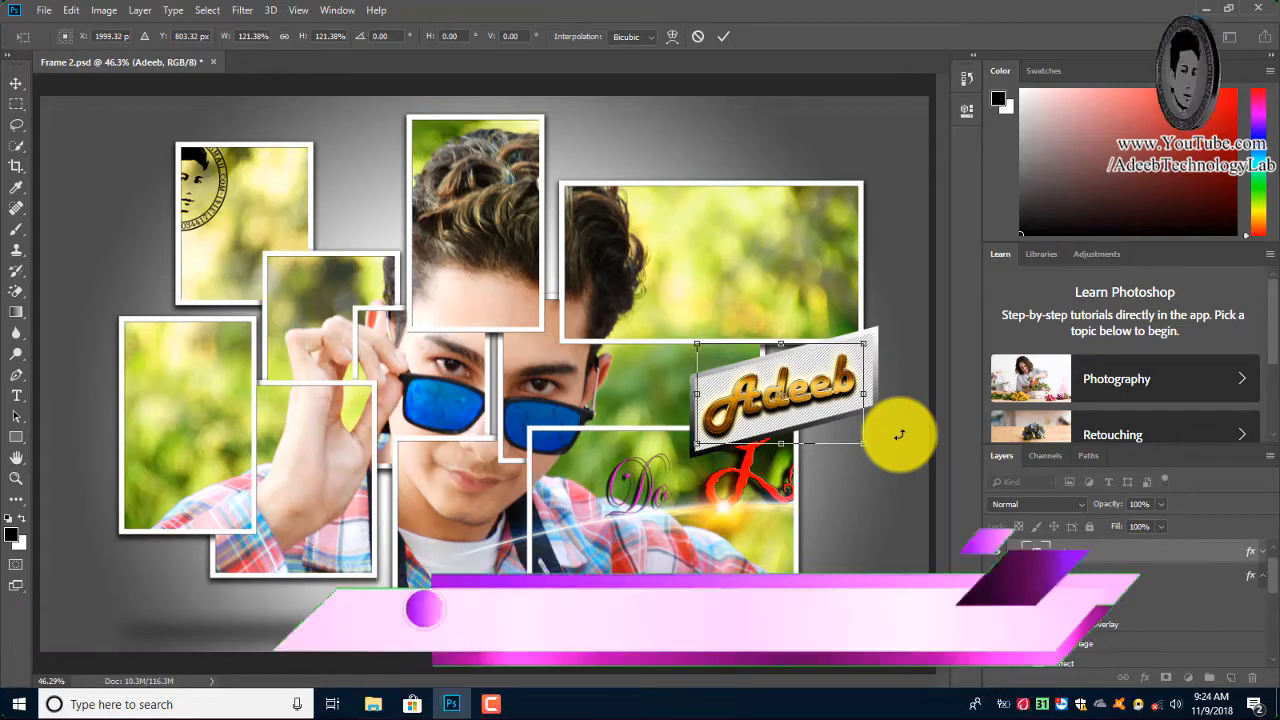
{"action": "key", "text": "Right"}
{"action": "key", "text": "Right"}
{"action": "key", "text": "Right"}
{"action": "key", "text": "Up"}
{"action": "key", "text": "Return"}
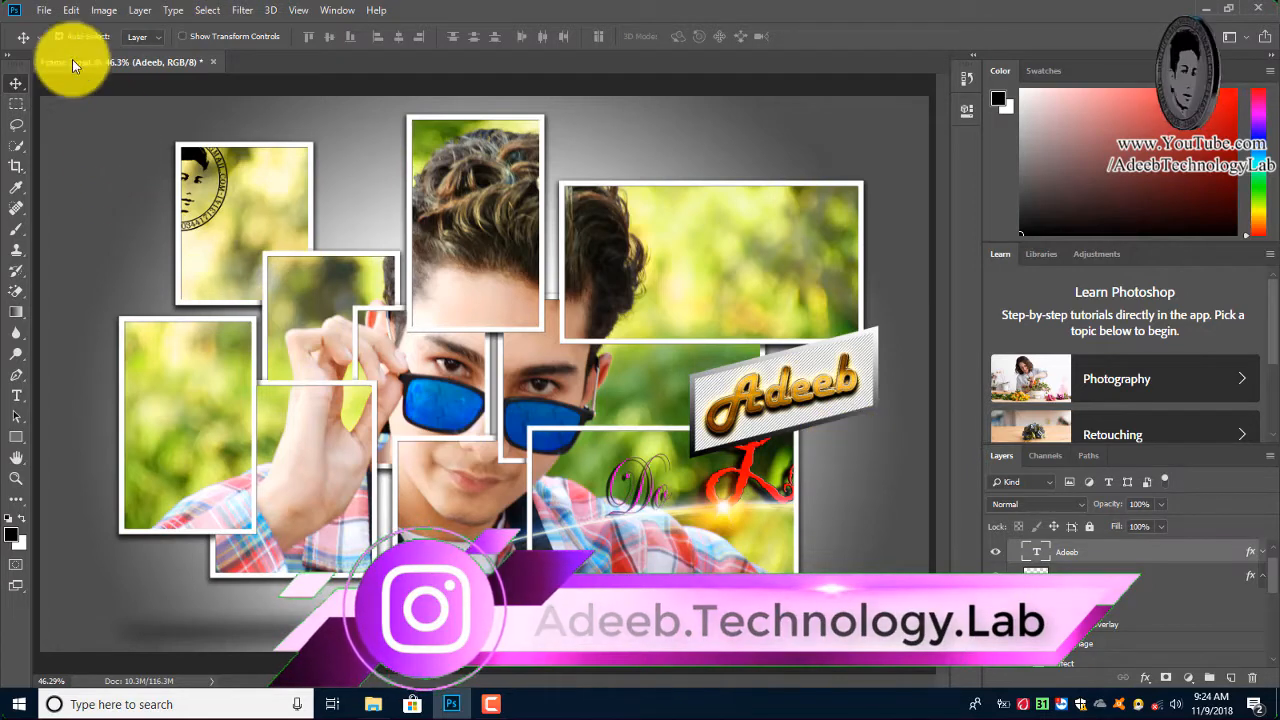
Save the collage as a JPEG named Frame 2 with maximum quality 12 and the Baseline ("Standard") format option.
{"action": "left_click", "coordinate": [45, 15]}
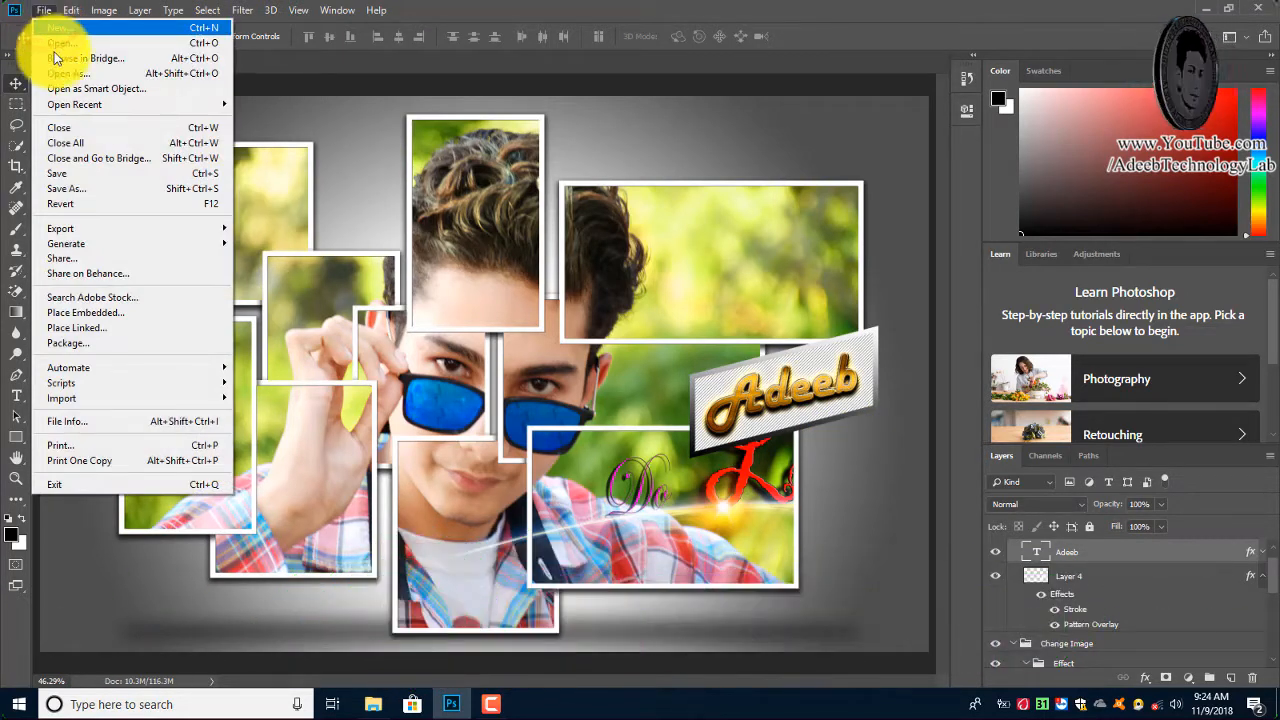
{"action": "left_click", "coordinate": [74, 190]}
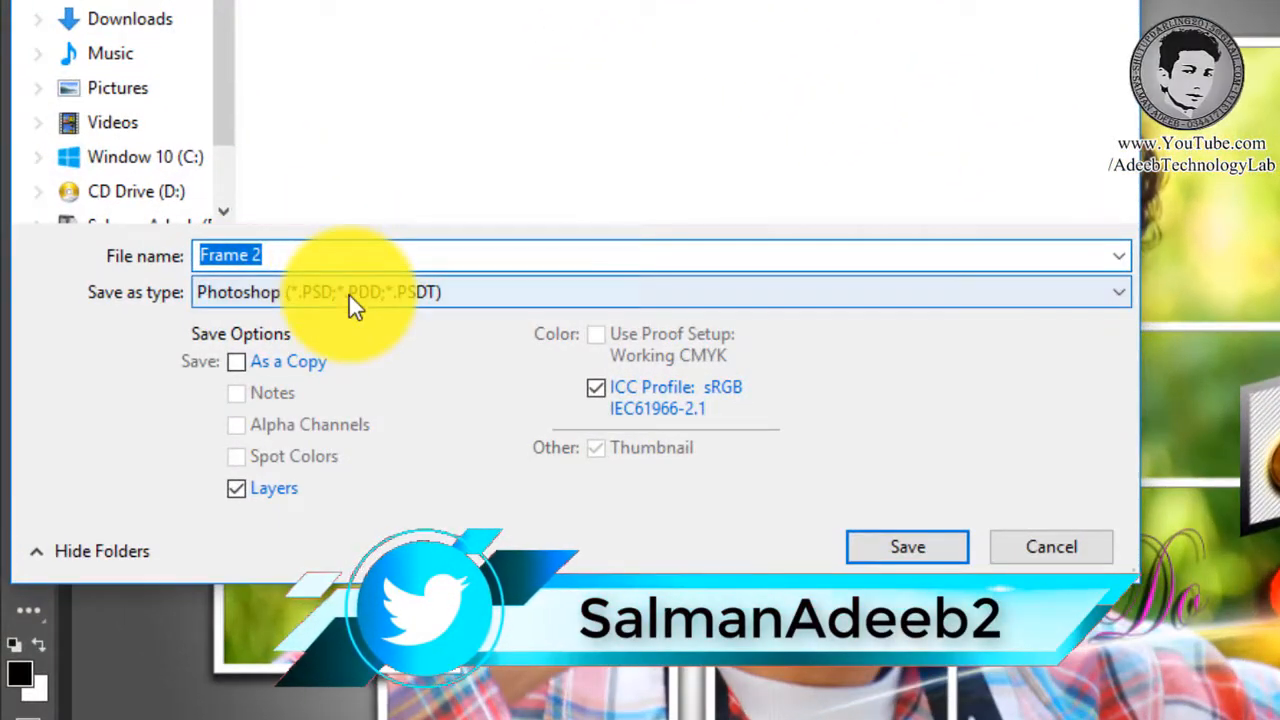
{"action": "left_click", "coordinate": [215, 267]}
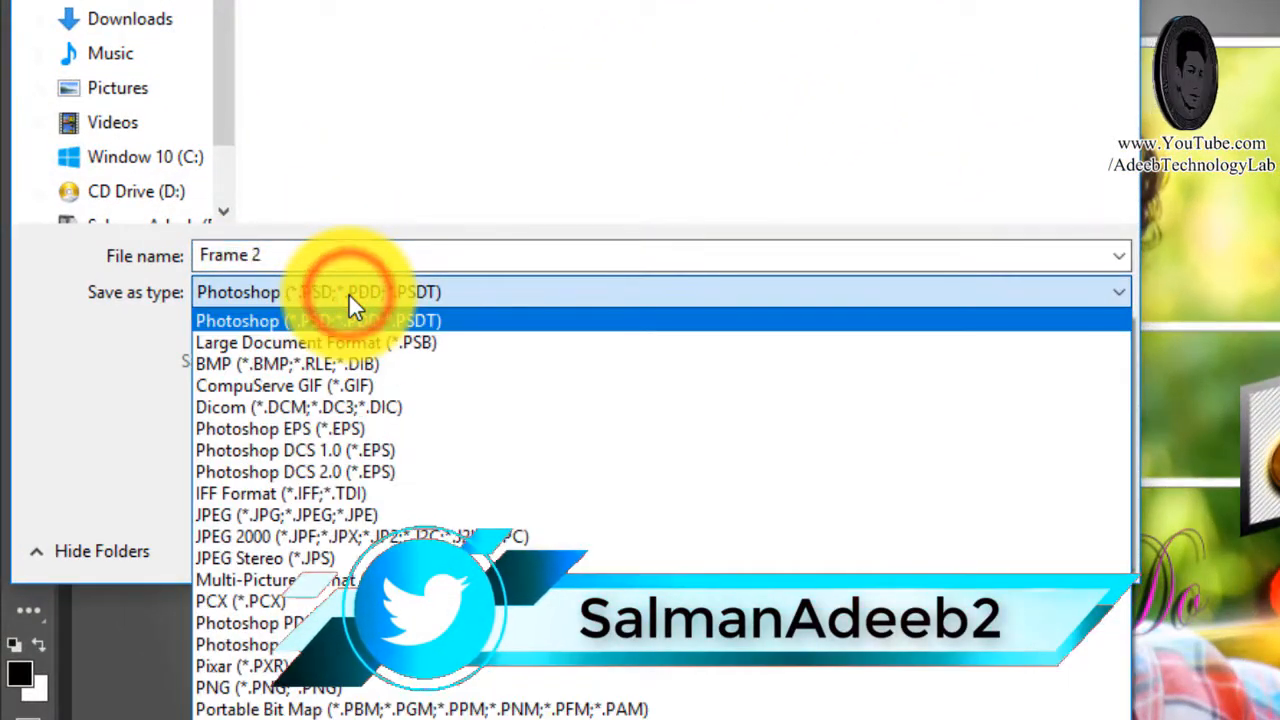
{"action": "left_click", "coordinate": [406, 515]}
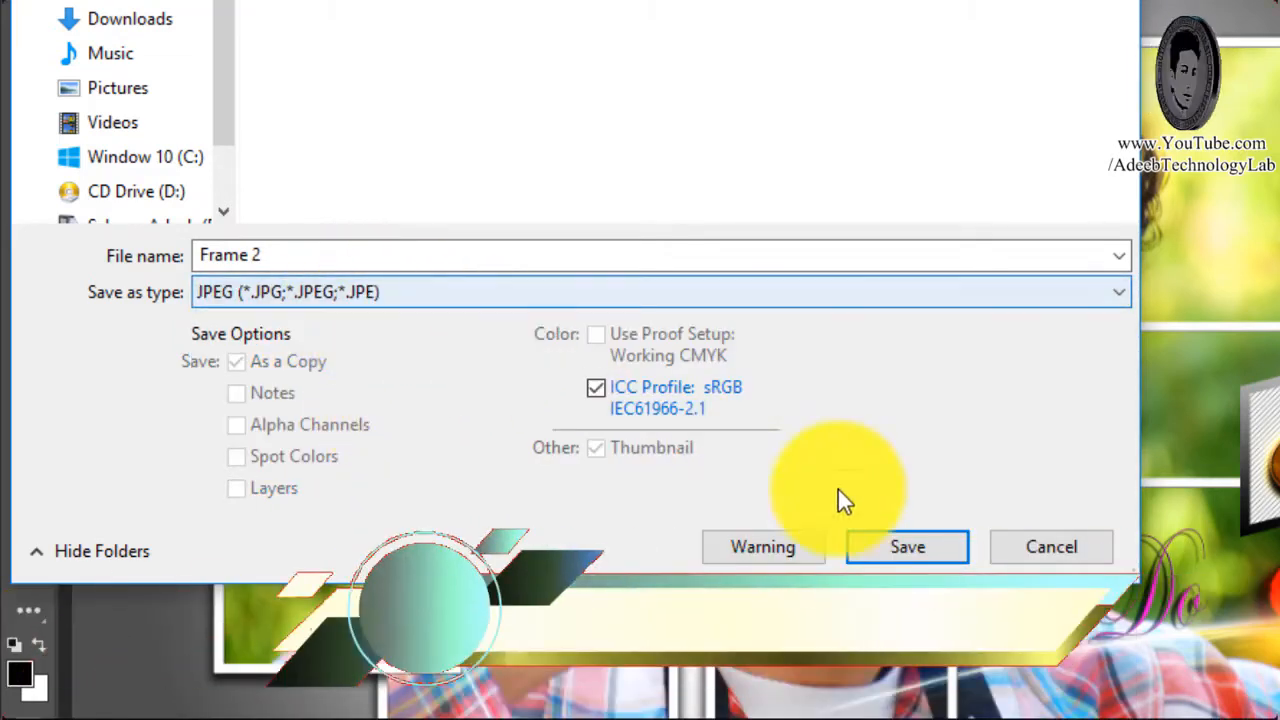
{"action": "left_click", "coordinate": [901, 545]}
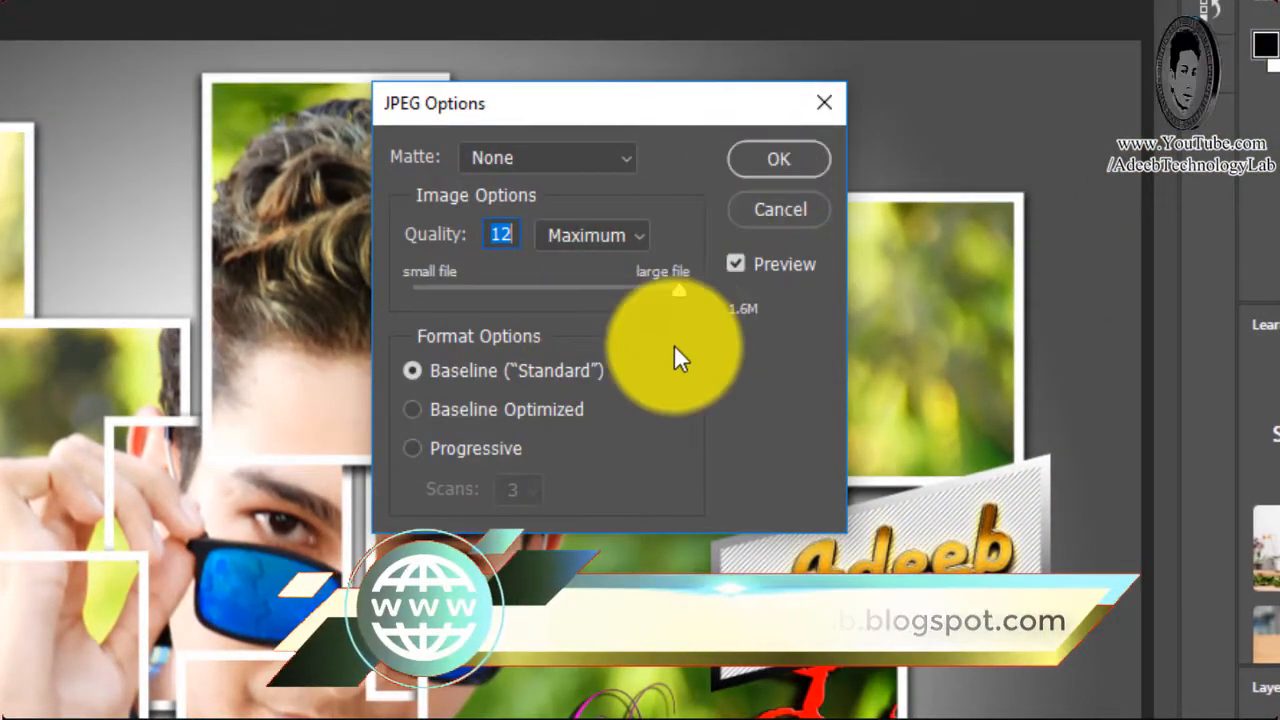
{"action": "left_click_drag", "start_coordinate": [676, 290], "coordinate": [721, 295]}
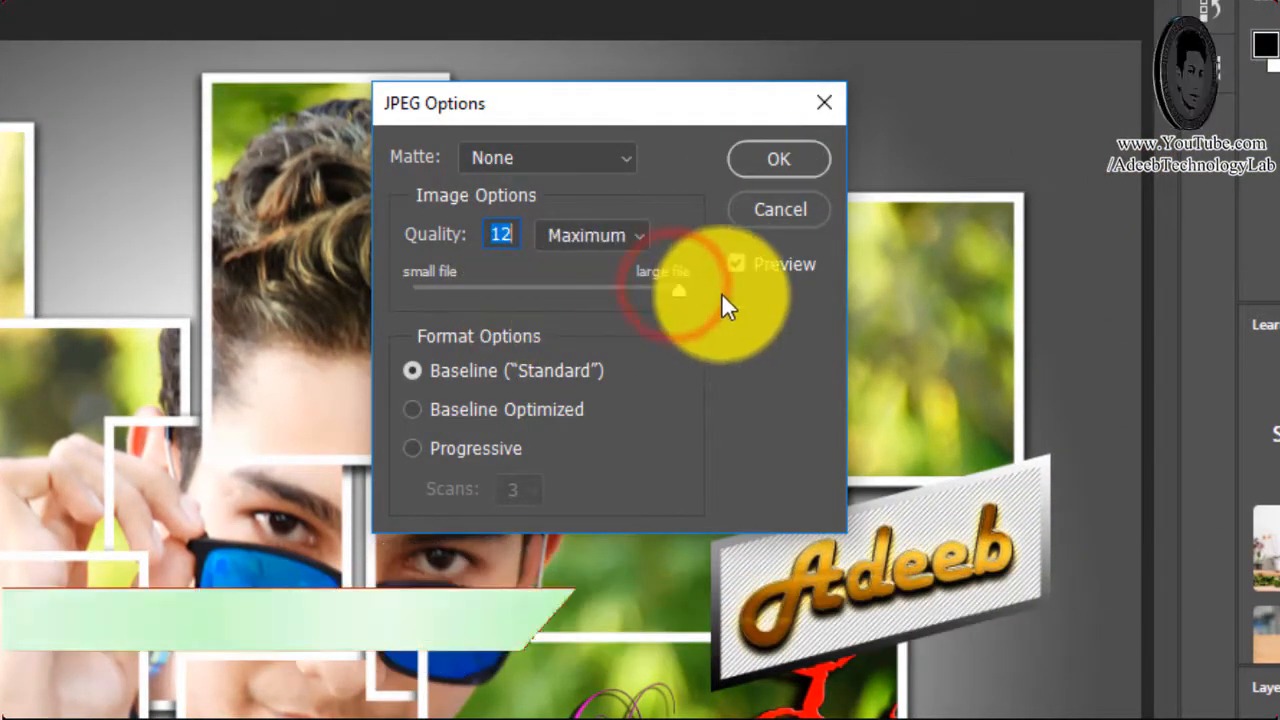
{"action": "left_click", "coordinate": [783, 159]}
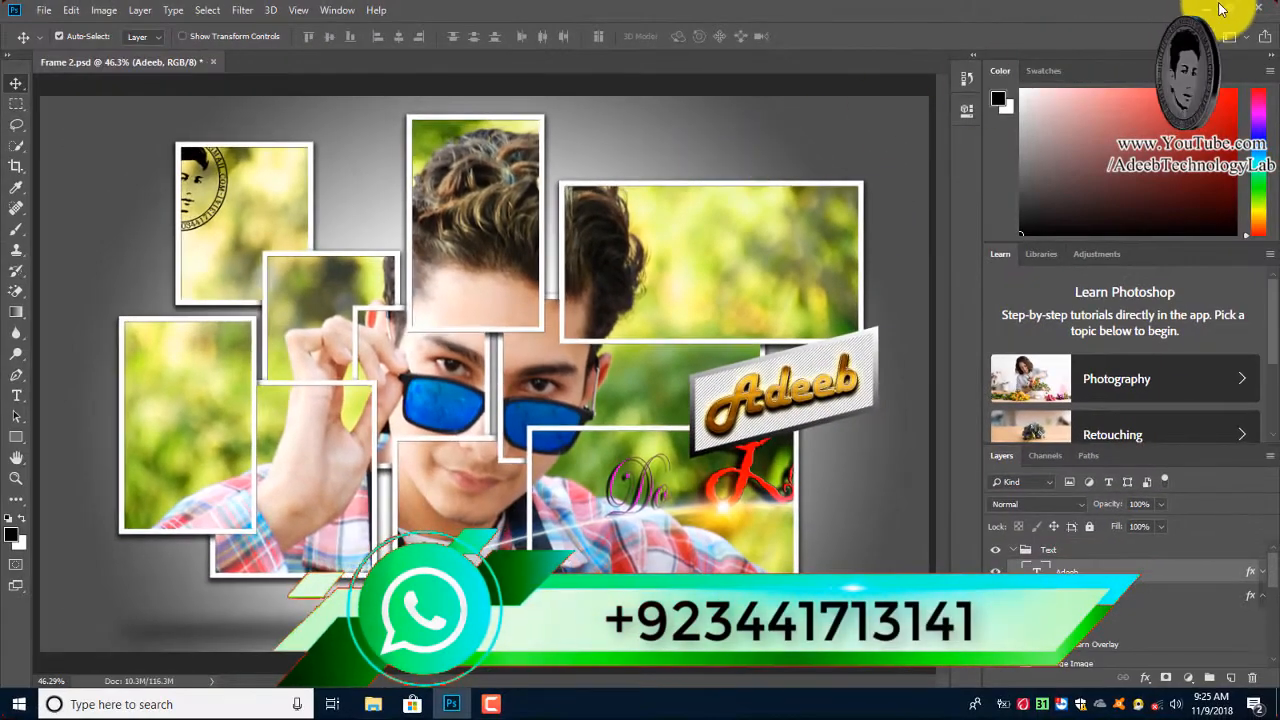
Minimize the open windows to reach the desktop and open the exported Frame 2 JPEG in the image viewer.
{"action": "left_click", "coordinate": [1210, 8]}
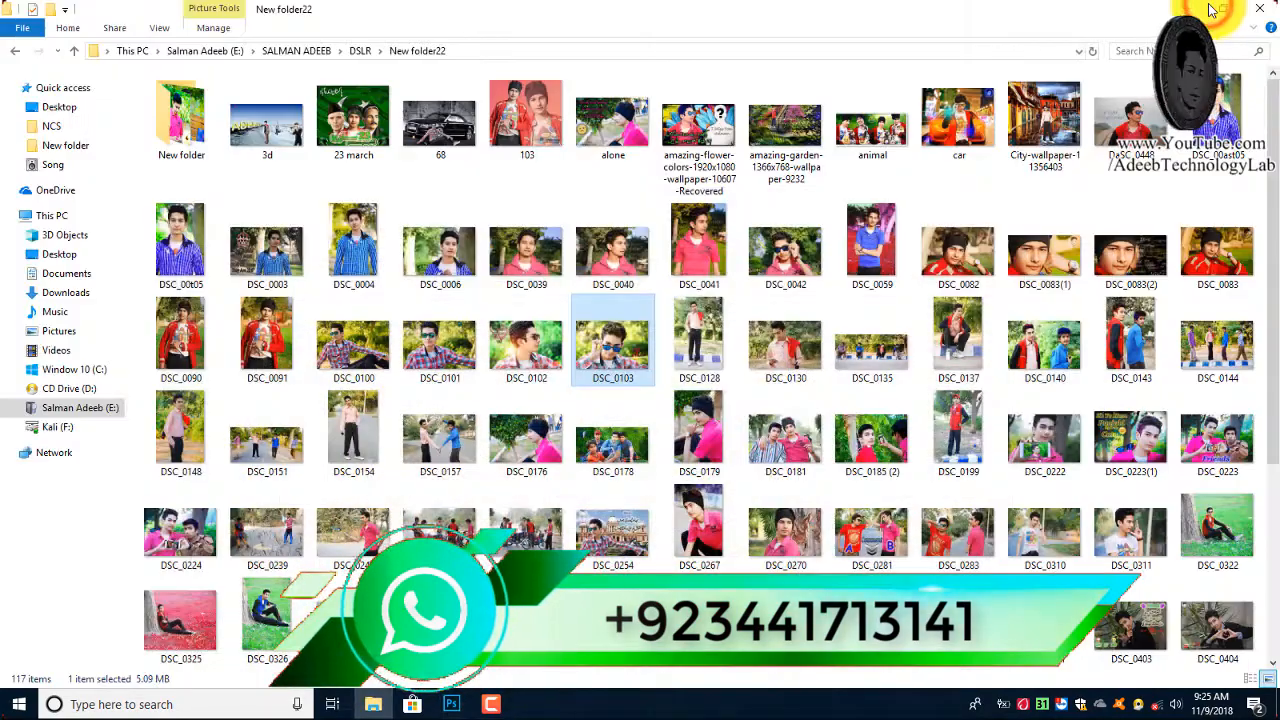
{"action": "left_click", "coordinate": [1190, 12]}
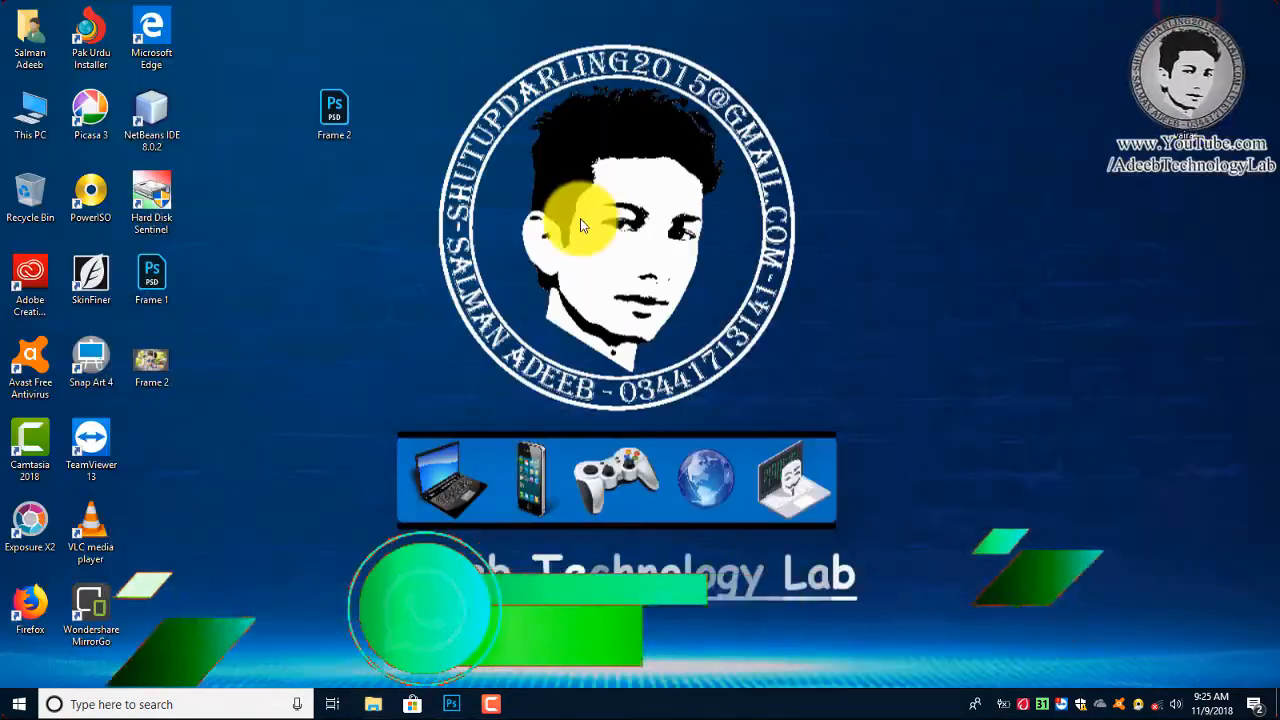
{"action": "left_click", "coordinate": [168, 358]}
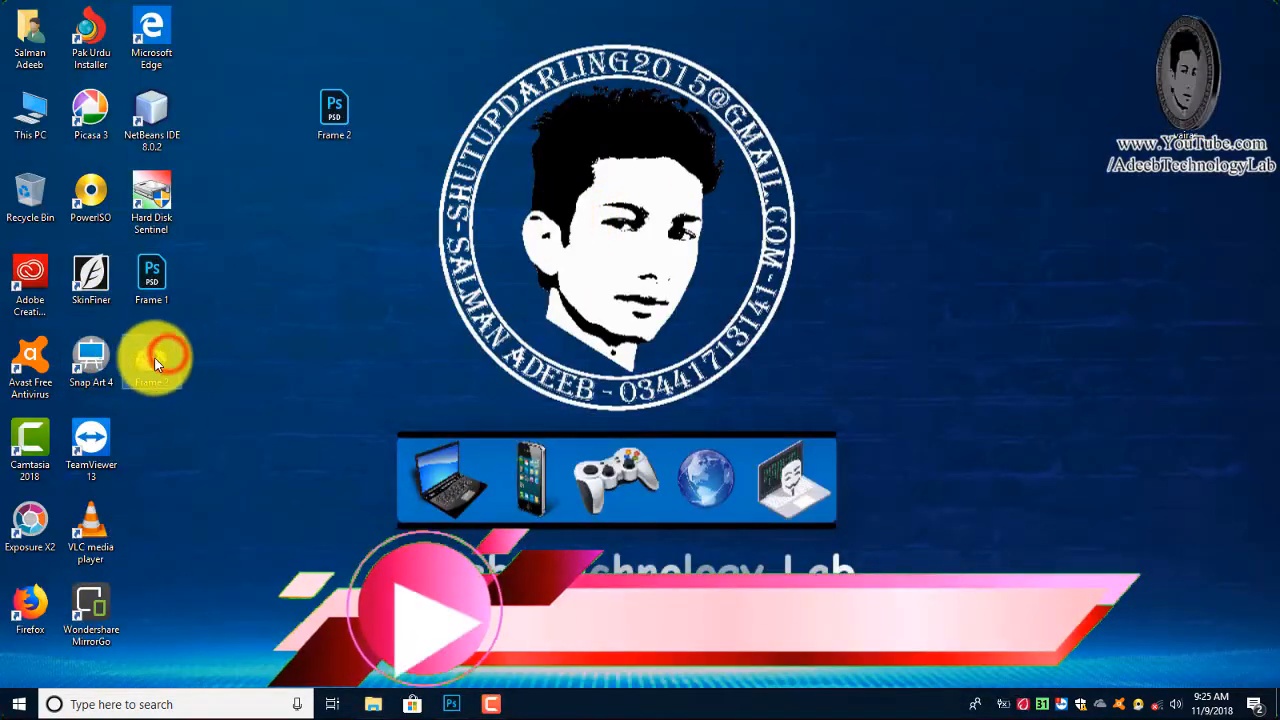
{"action": "double_click", "coordinate": [155, 362]}
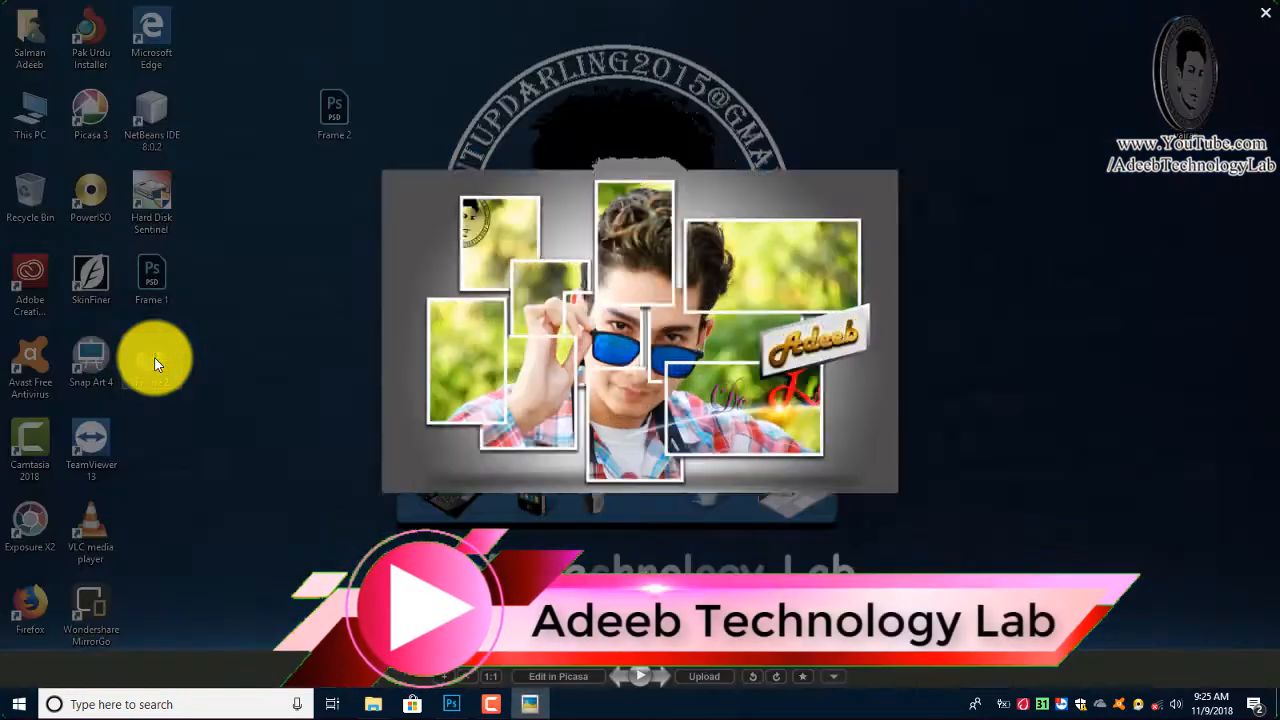